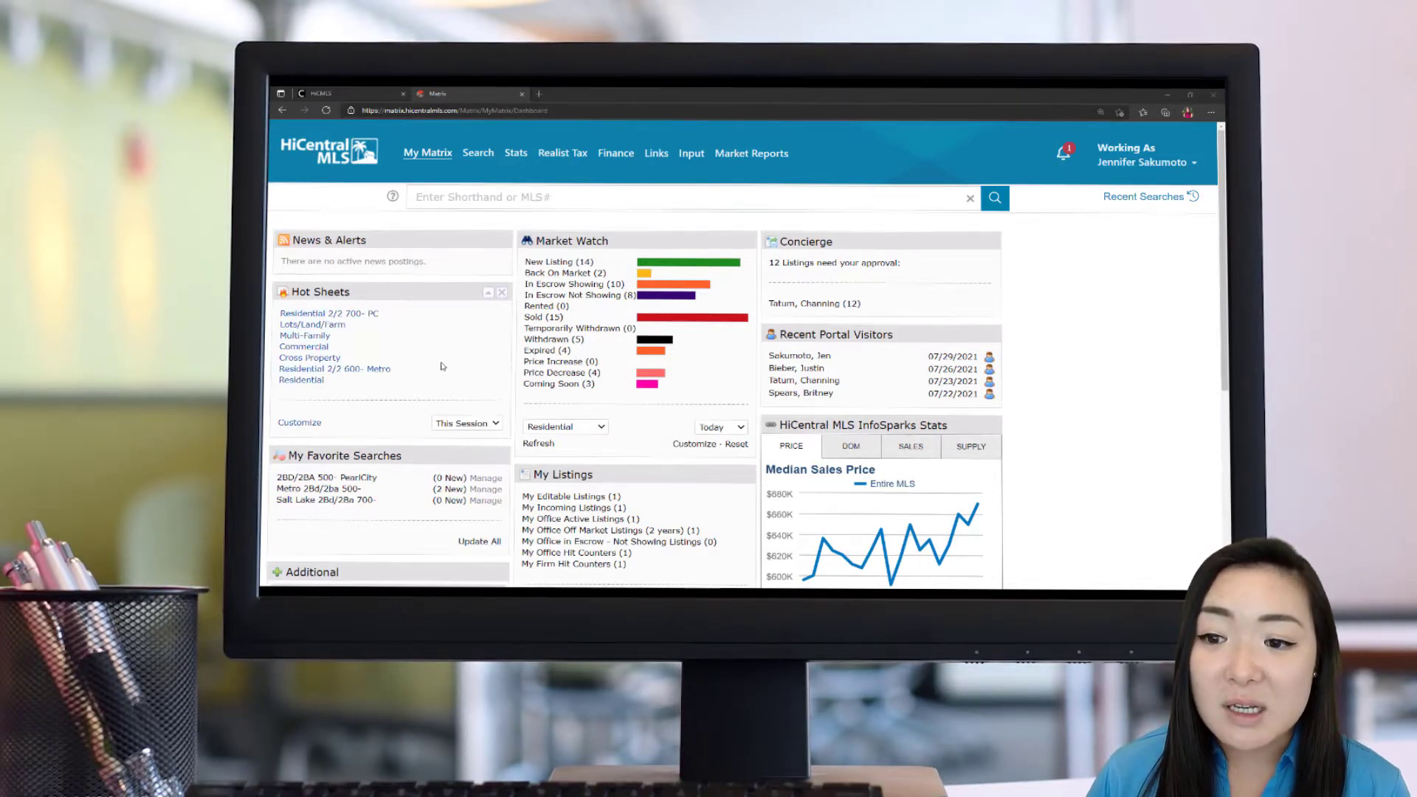
Step: Reach My Information through the account menu's Settings overview to show the agent's contact fields
mouse_move(450, 163)
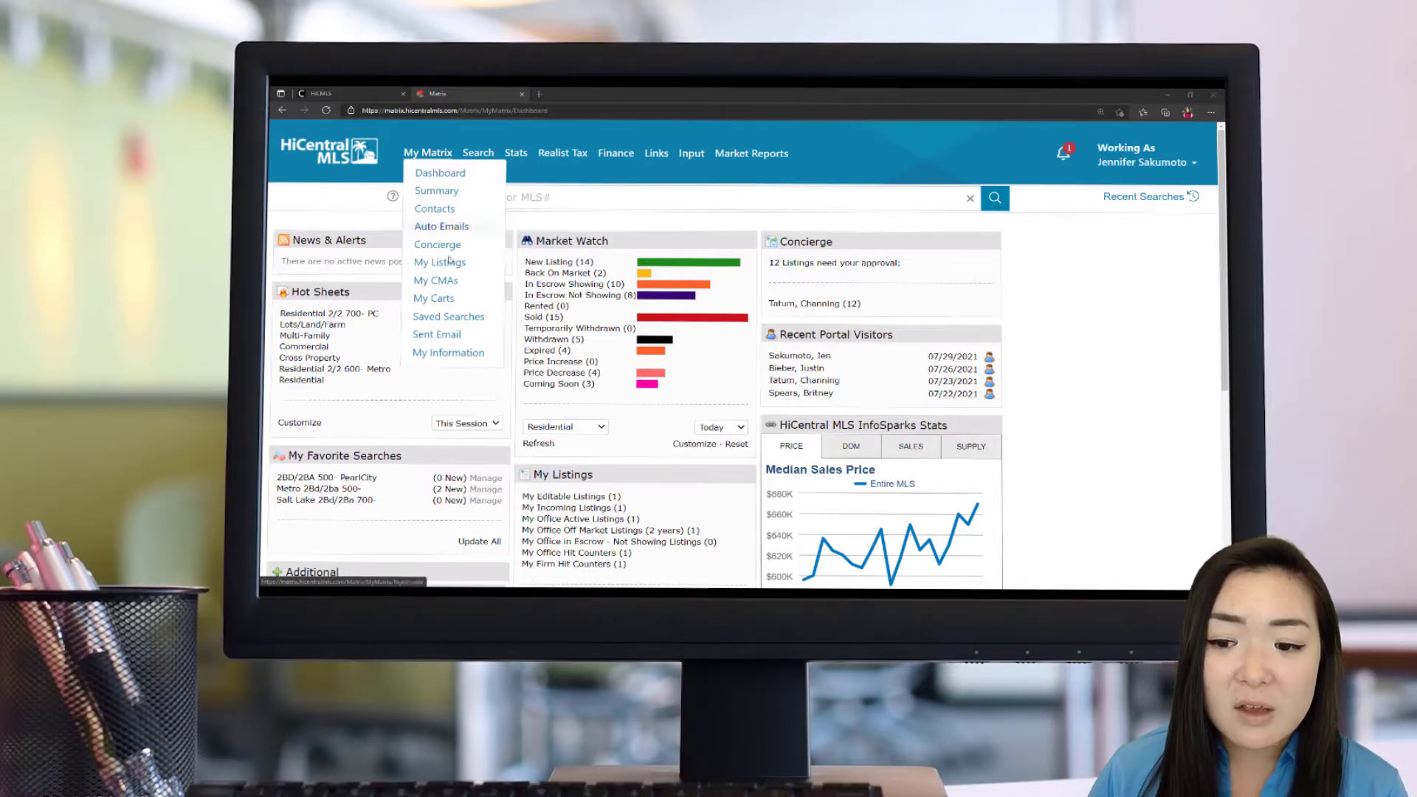
left_click(448, 353)
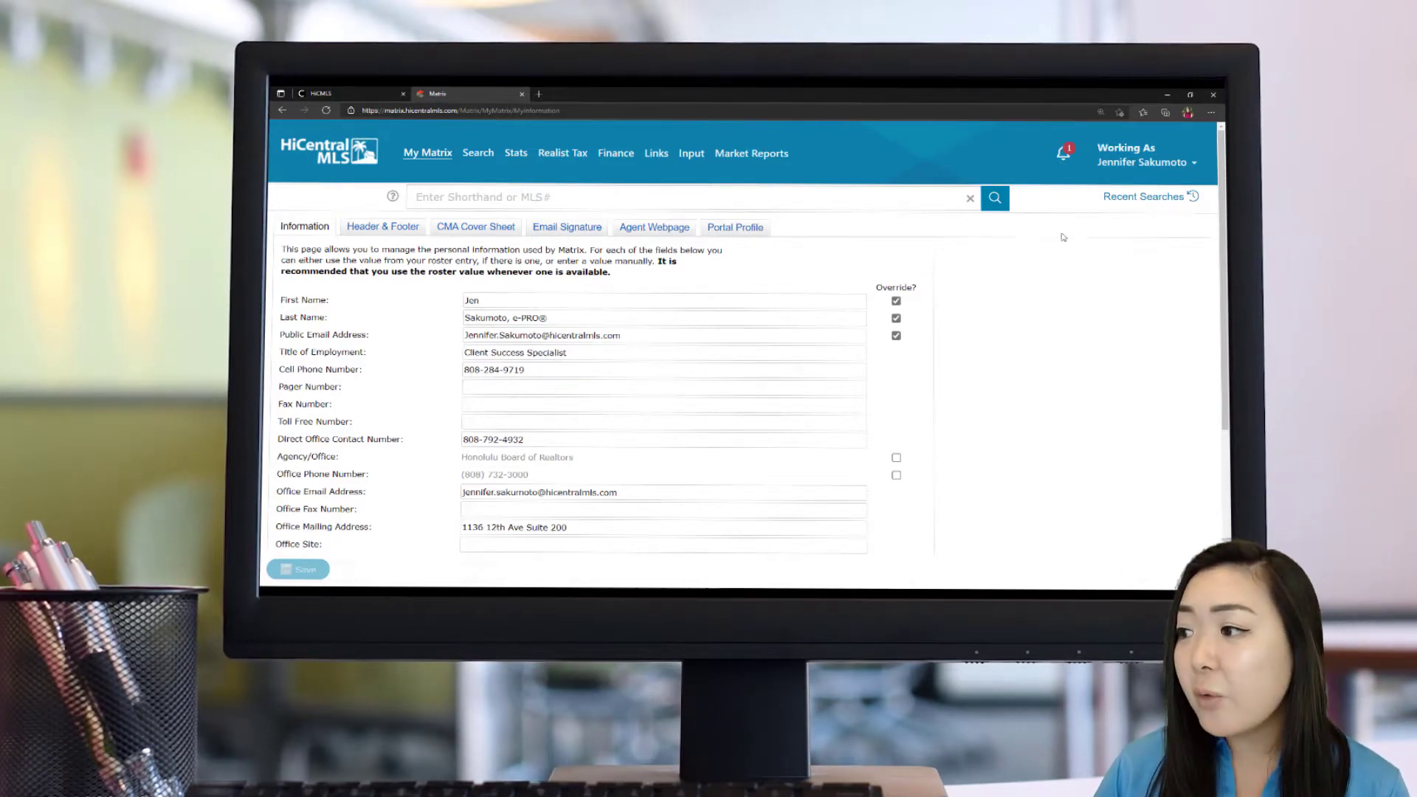
left_click(1160, 164)
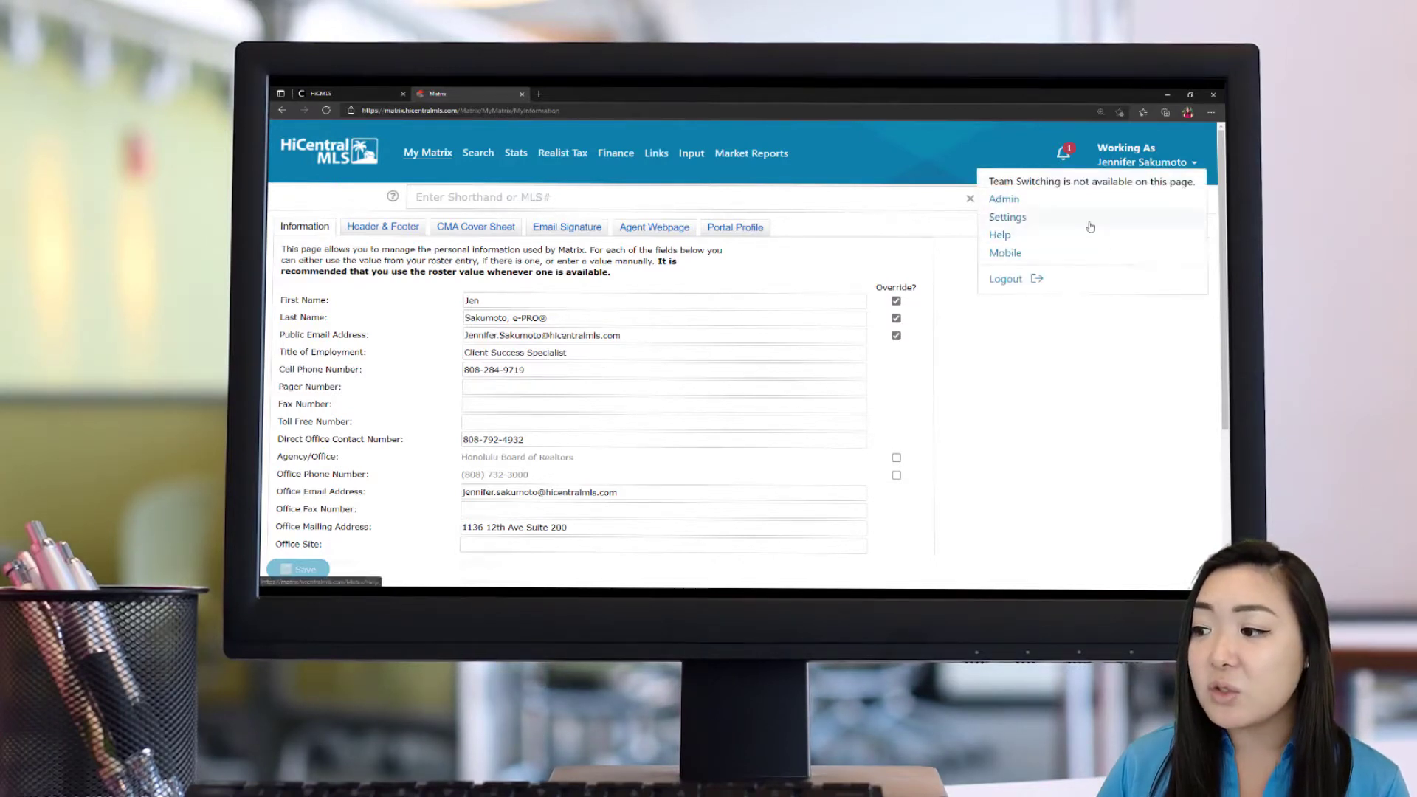
left_click(1031, 224)
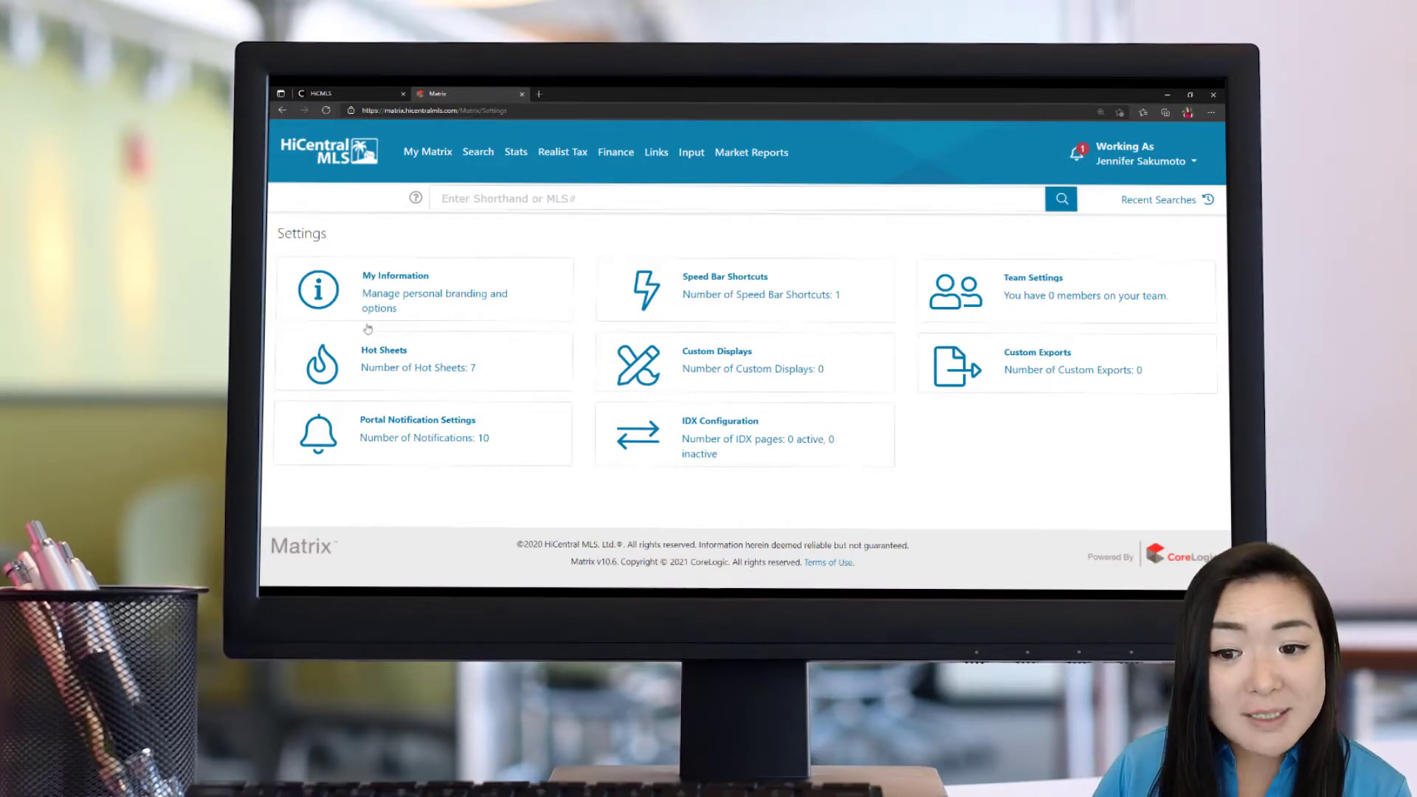
left_click(416, 297)
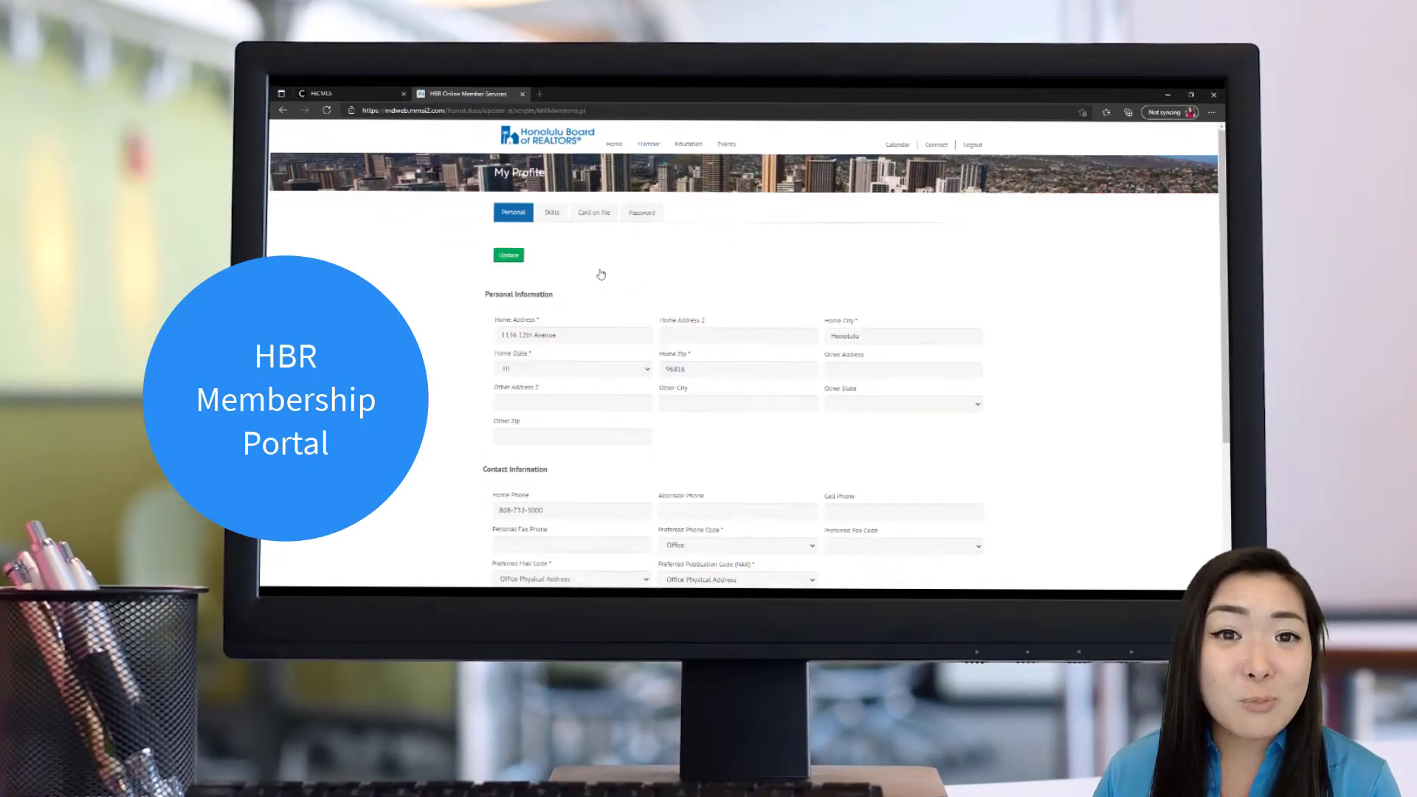
scroll(602, 274, "down", 3)
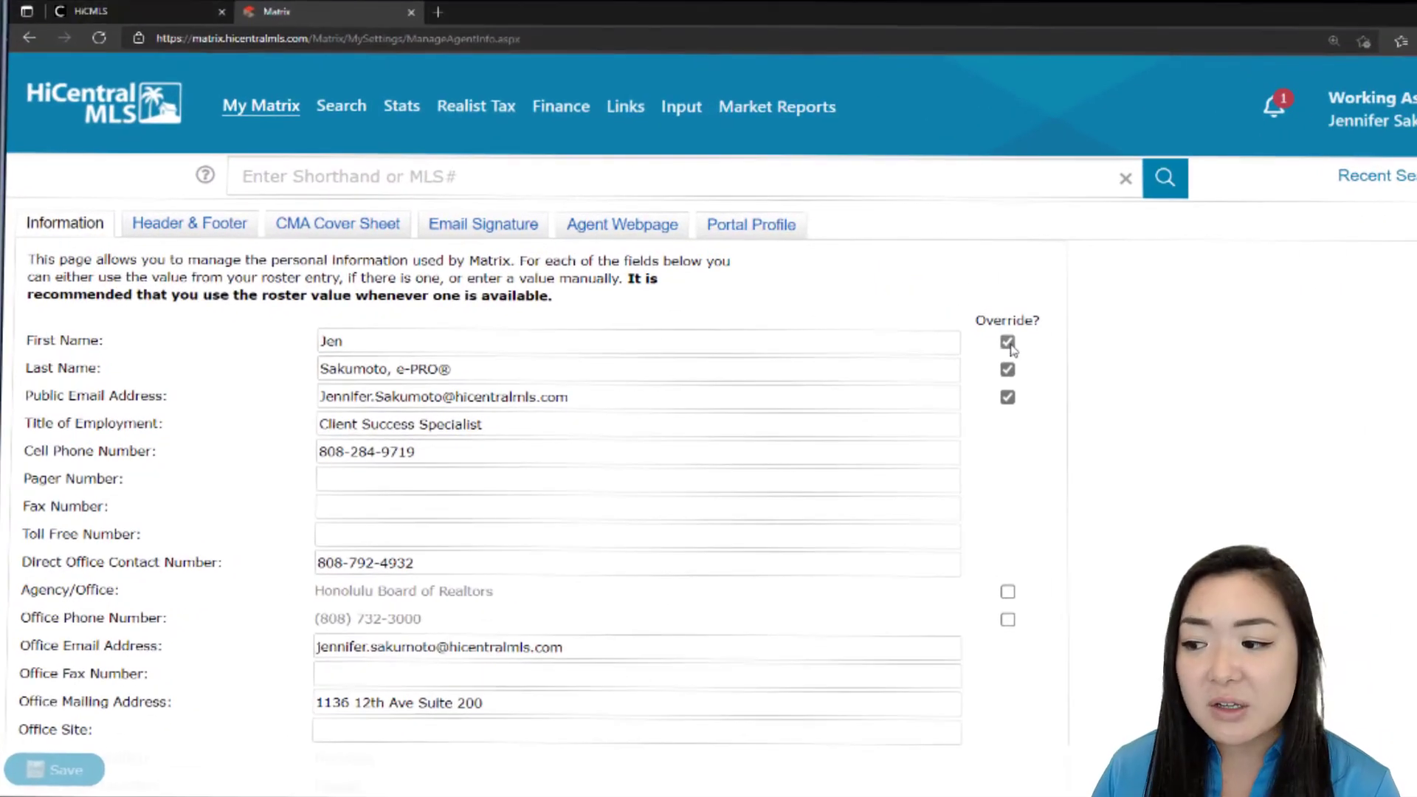
Step: Compare roster and custom first names with the First Name Override, keep the override, and save
left_click(1009, 344)
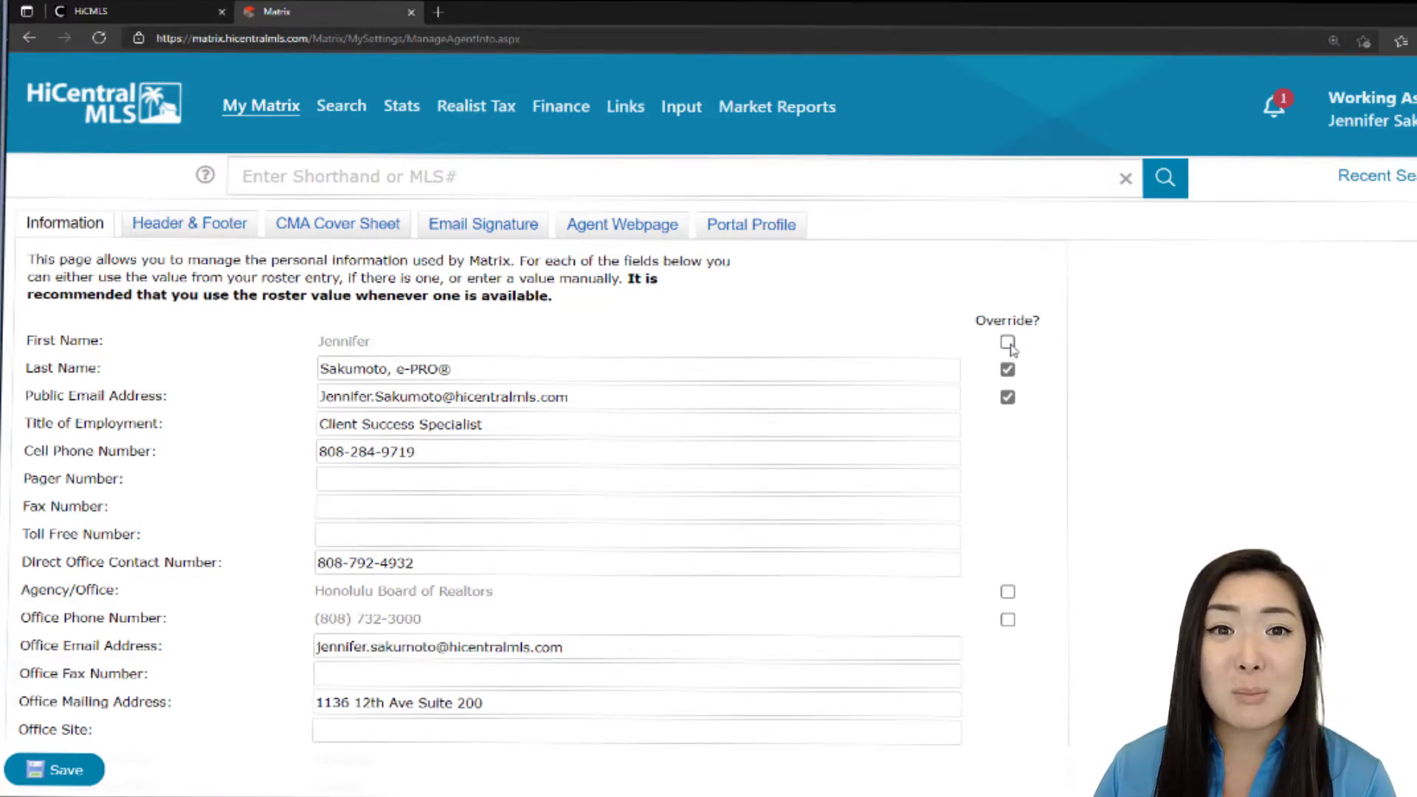
left_click(1008, 343)
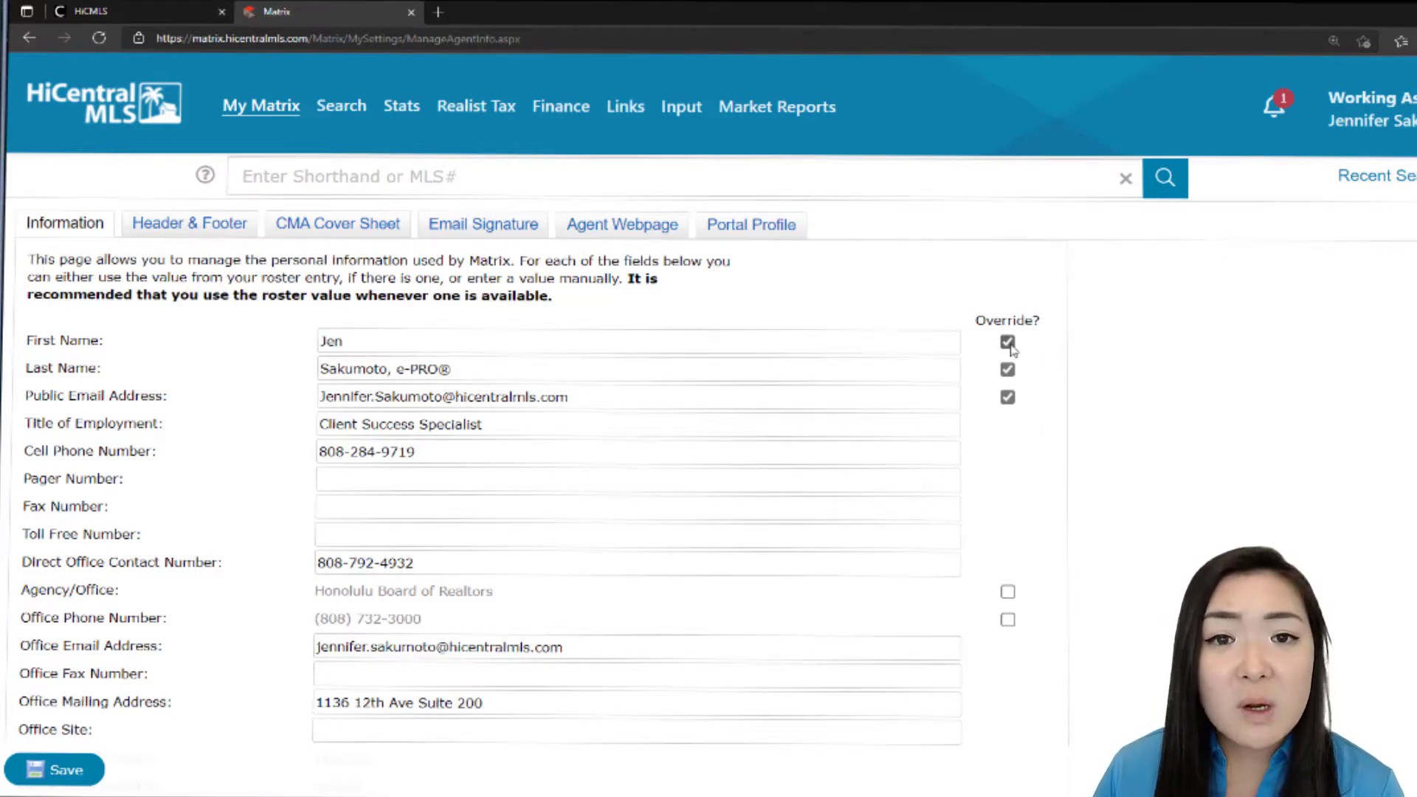
left_click(1008, 343)
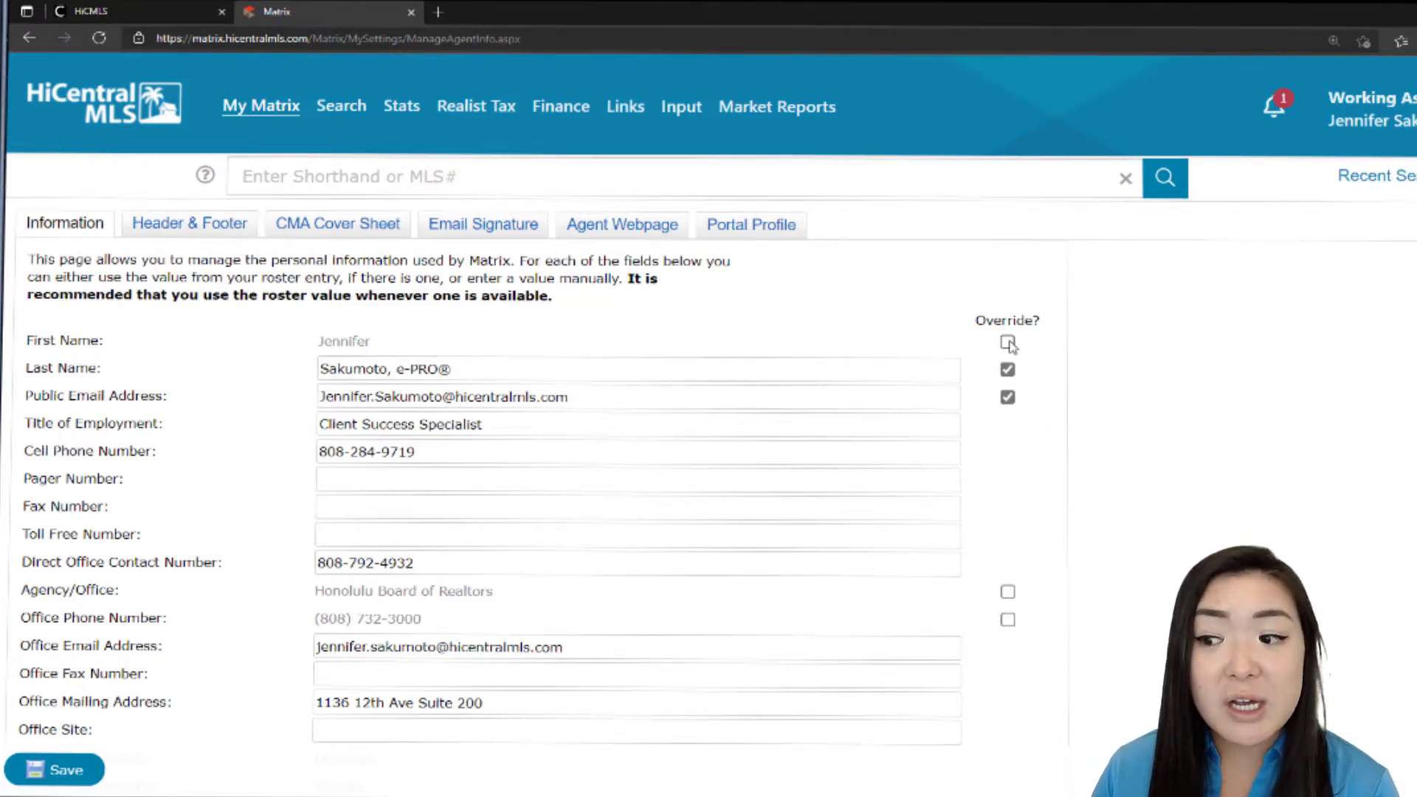
left_click(1008, 343)
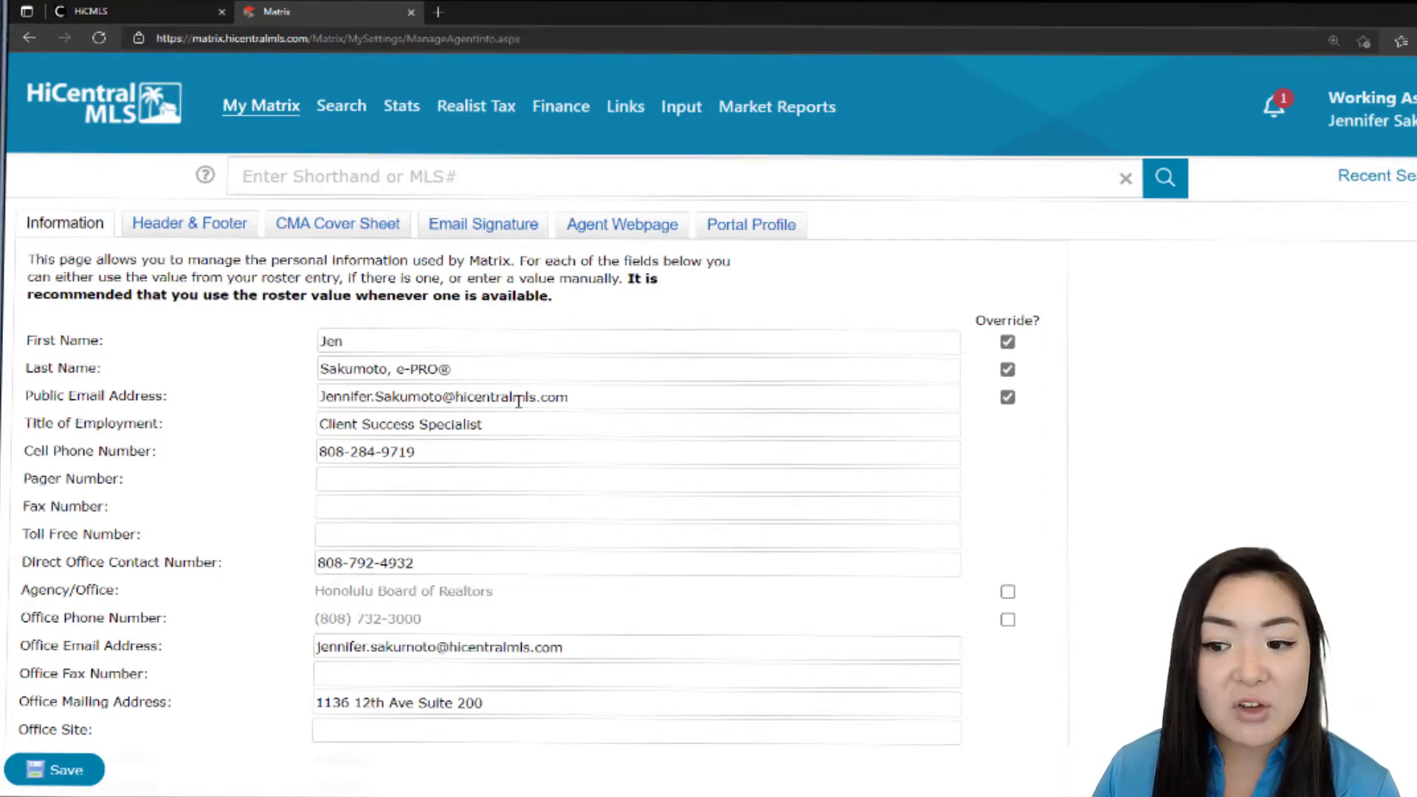
scroll(627, 415, "down", 2)
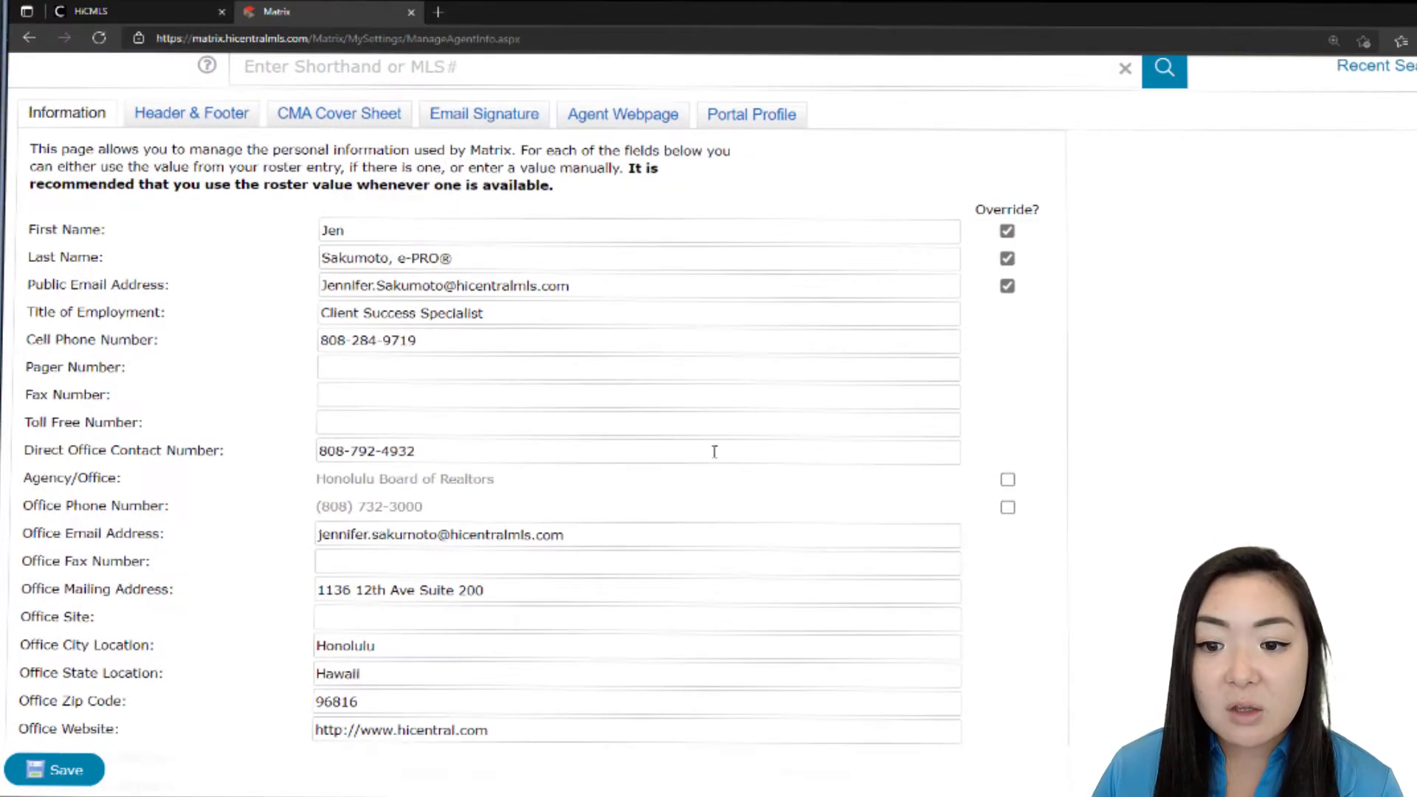
scroll(715, 494, "down", 2)
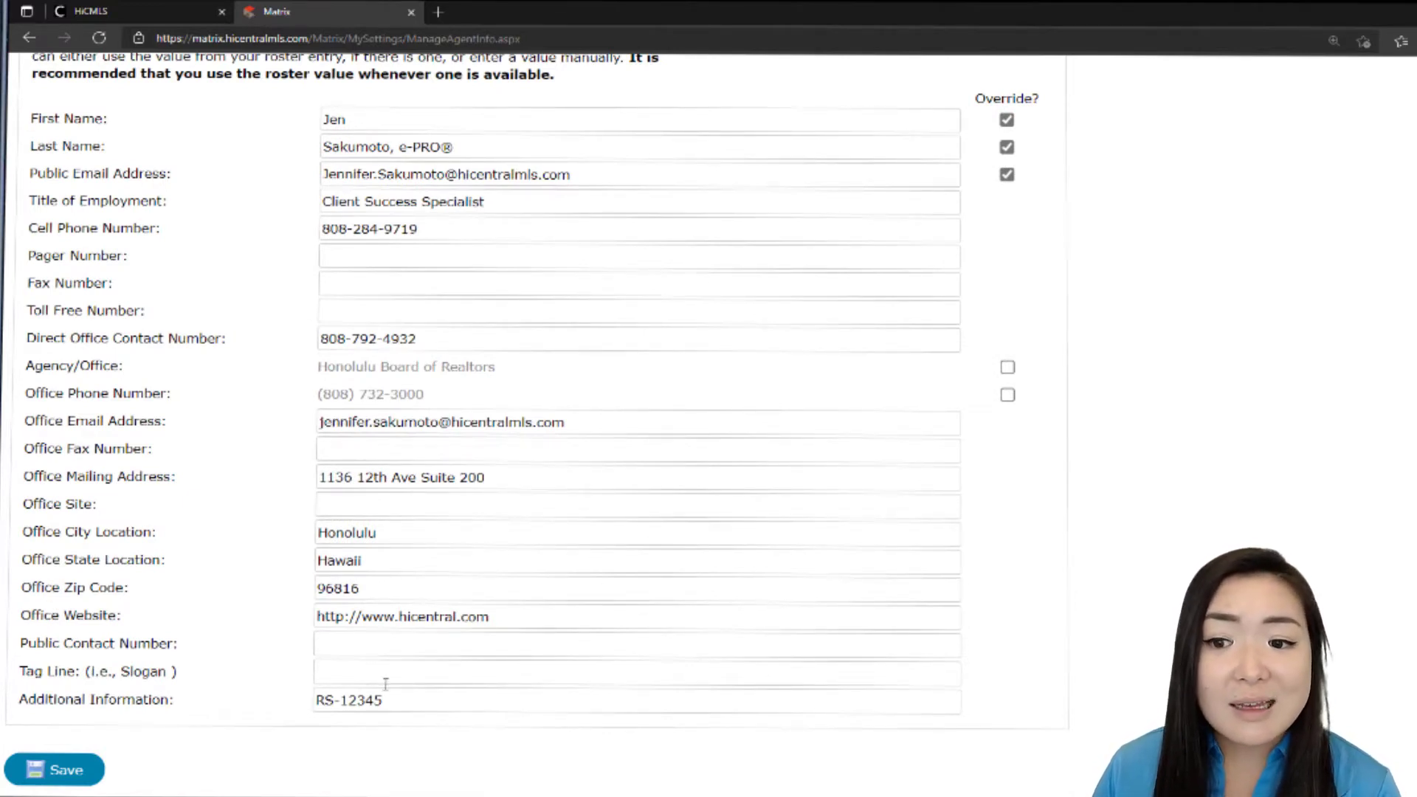
left_click(78, 770)
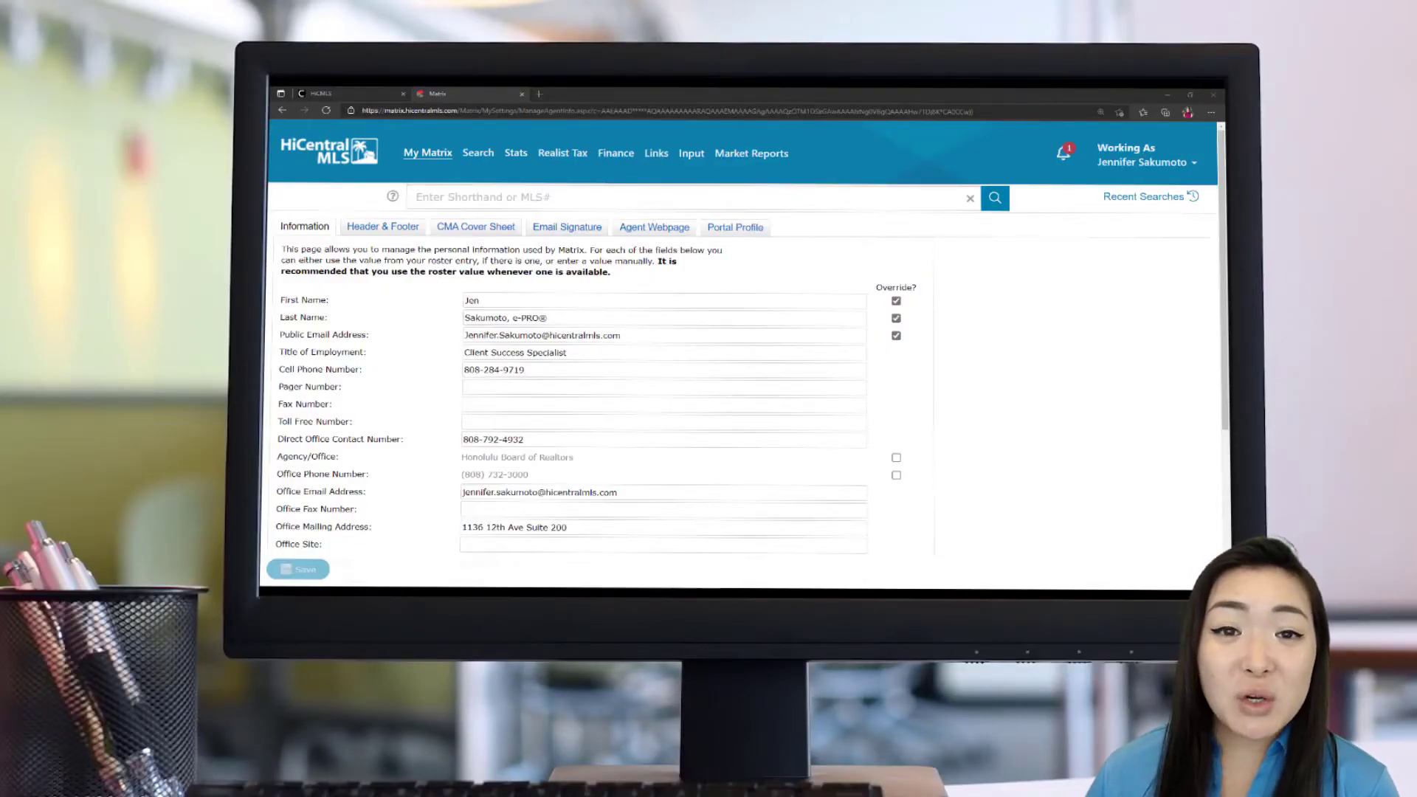
Step: Switch to the Header & Footer tab and scroll to the Portal Header banner with contact details
left_click(411, 234)
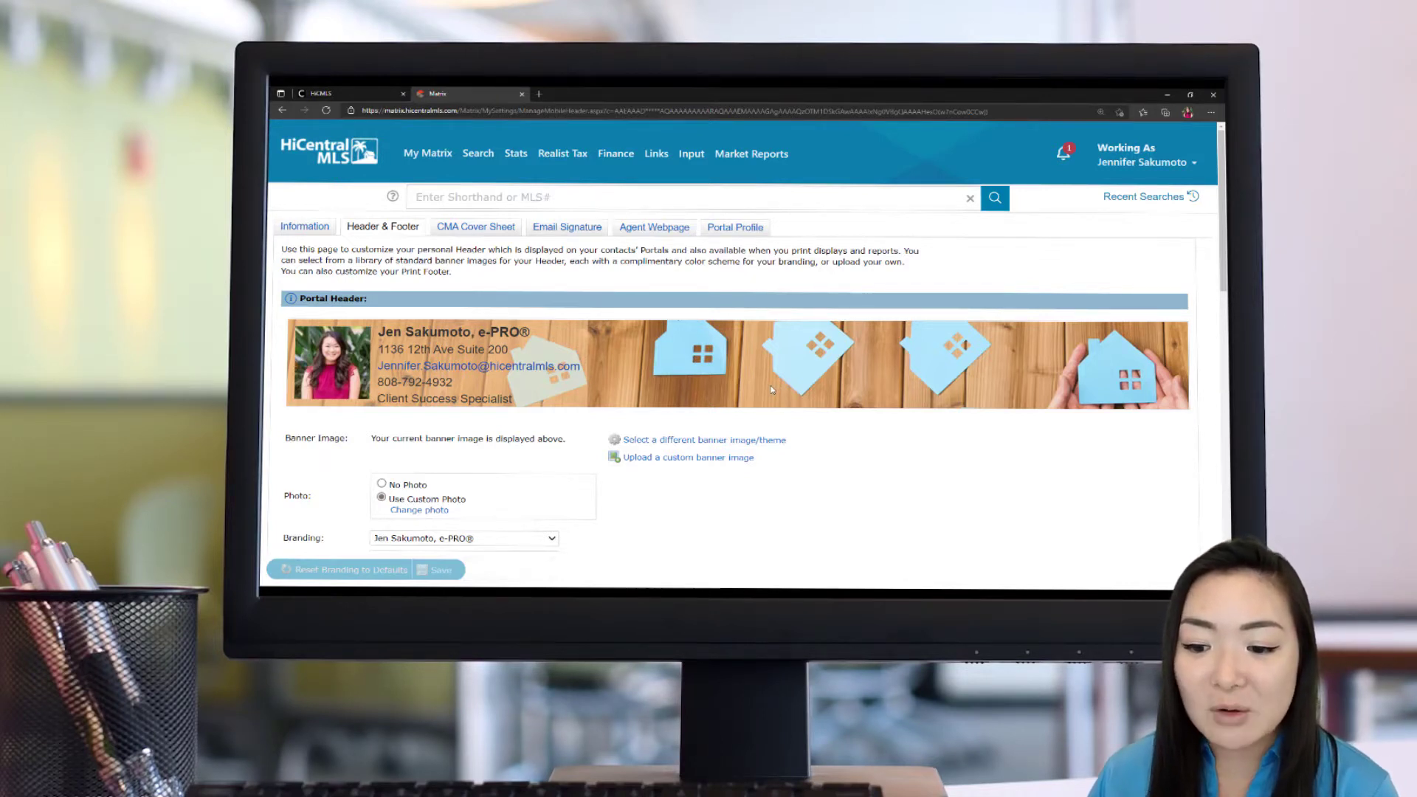
scroll(772, 389, "down", 1)
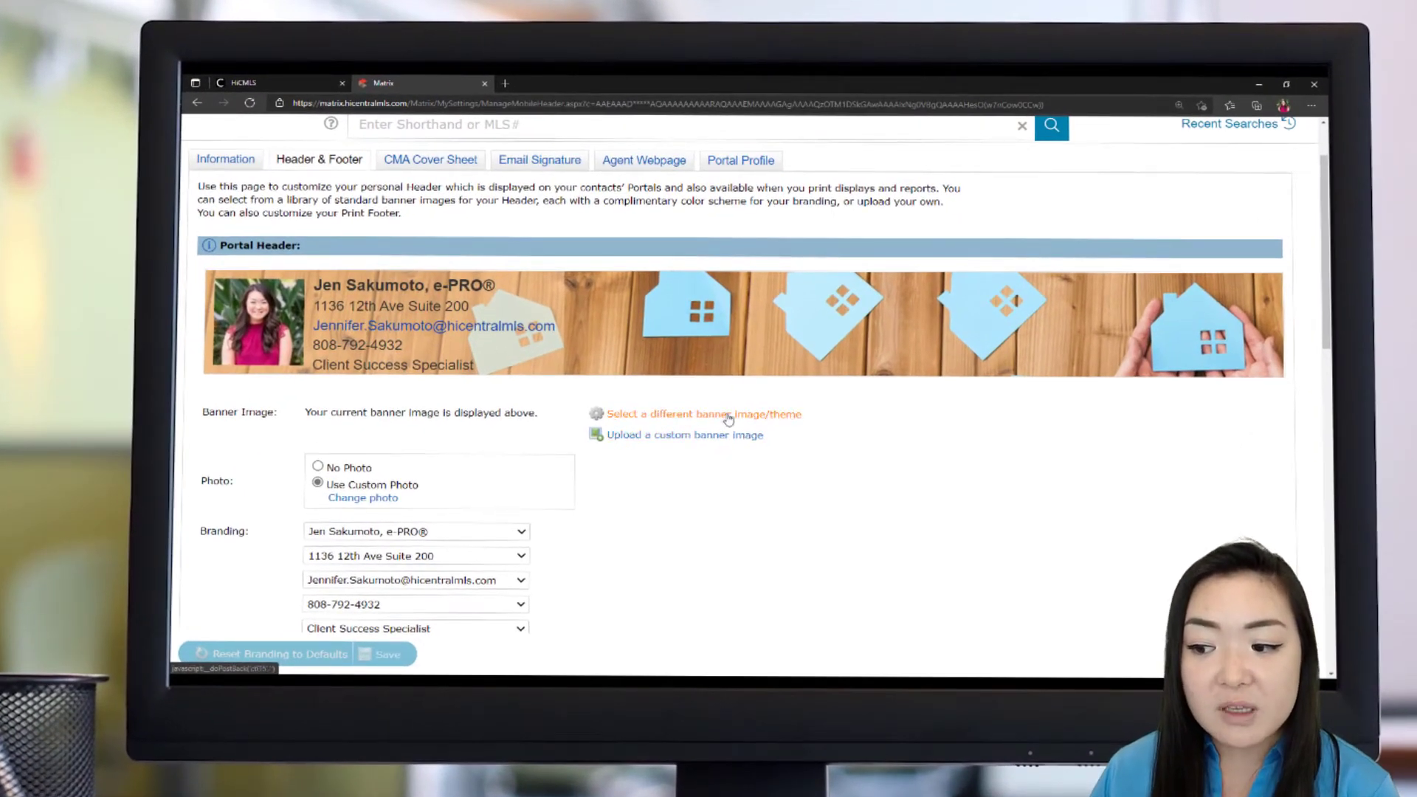
left_click(729, 415)
scroll(728, 419, "down", 3)
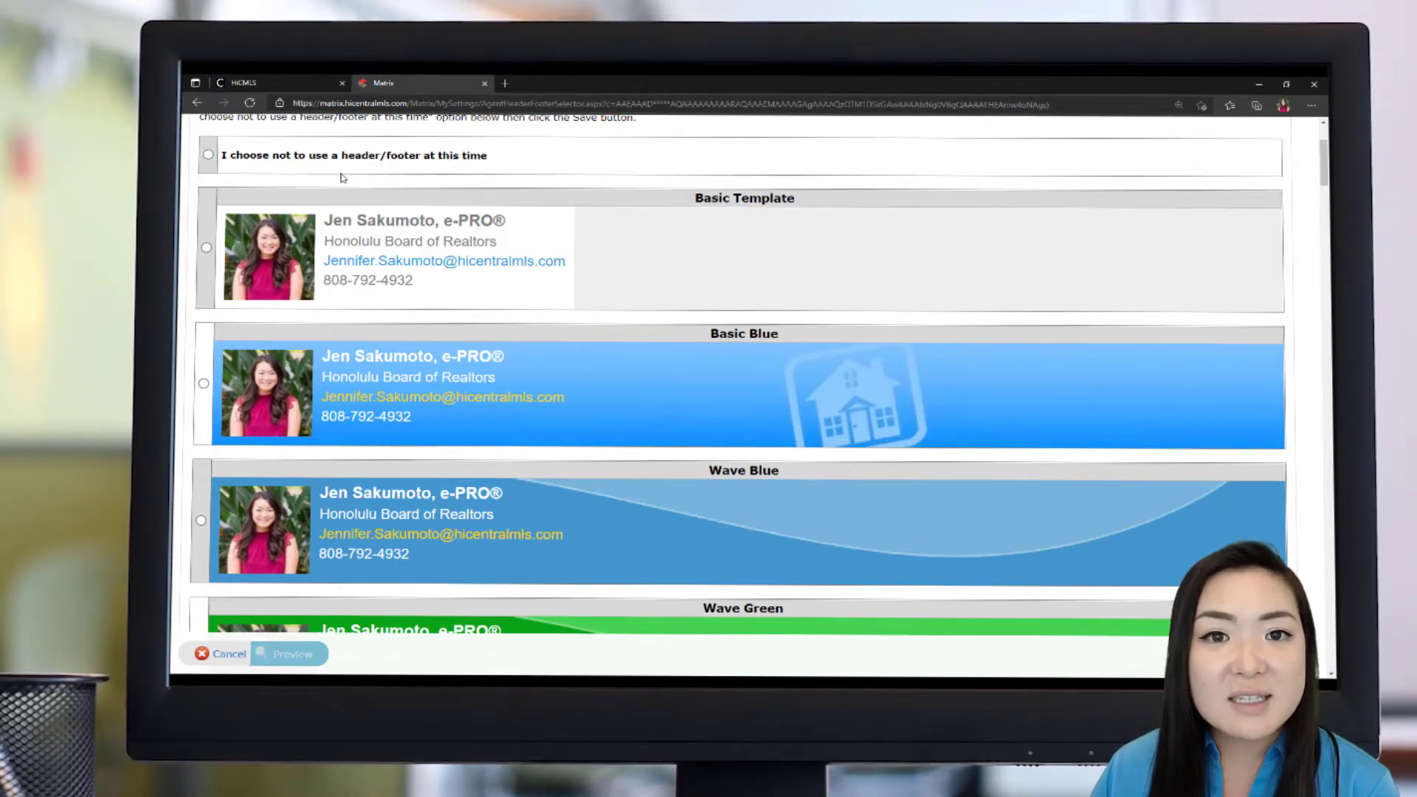
left_click(226, 655)
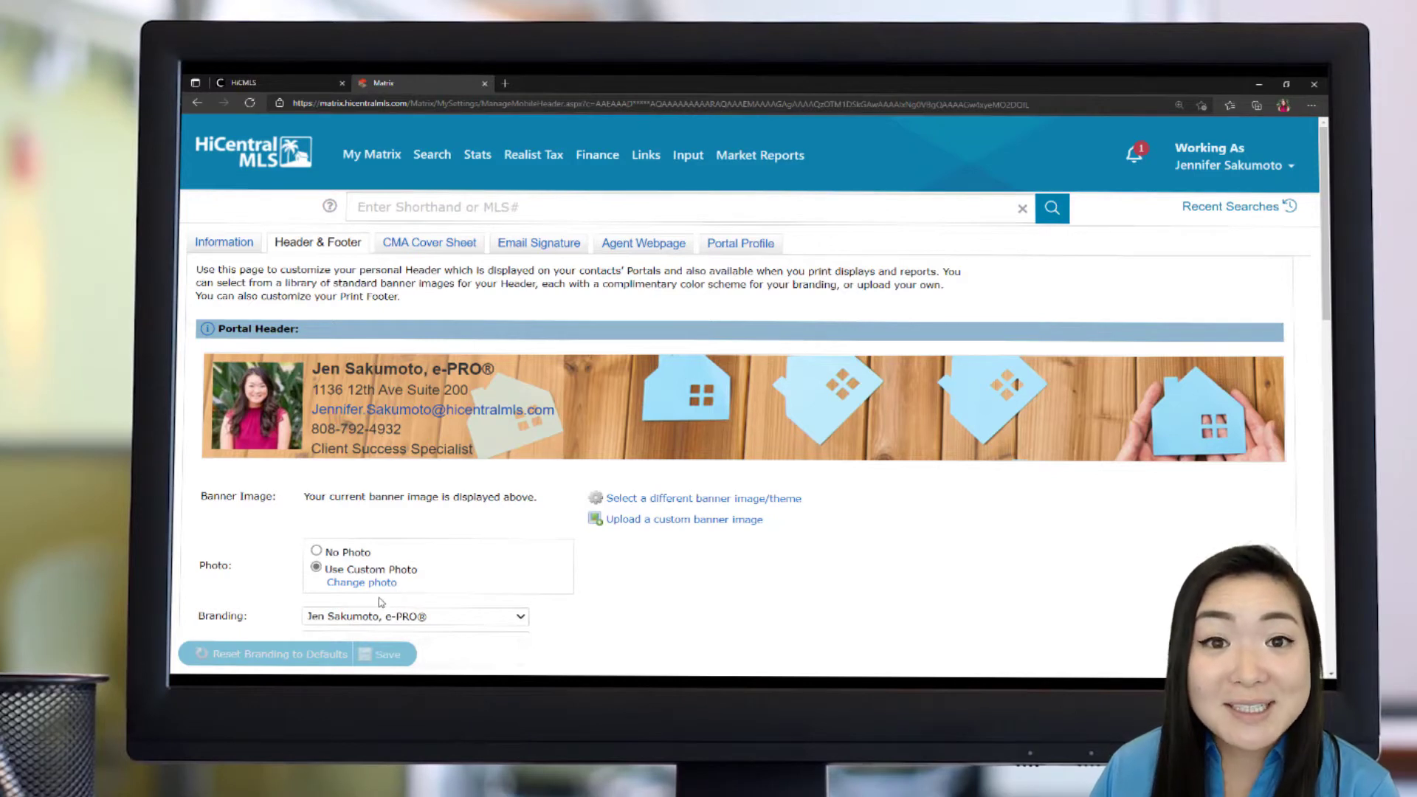
Step: Choose Upload a custom banner image and view its 120-pixel-high, up-to-1600-wide size guidance
left_click(722, 523)
scroll(772, 436, "down", 3)
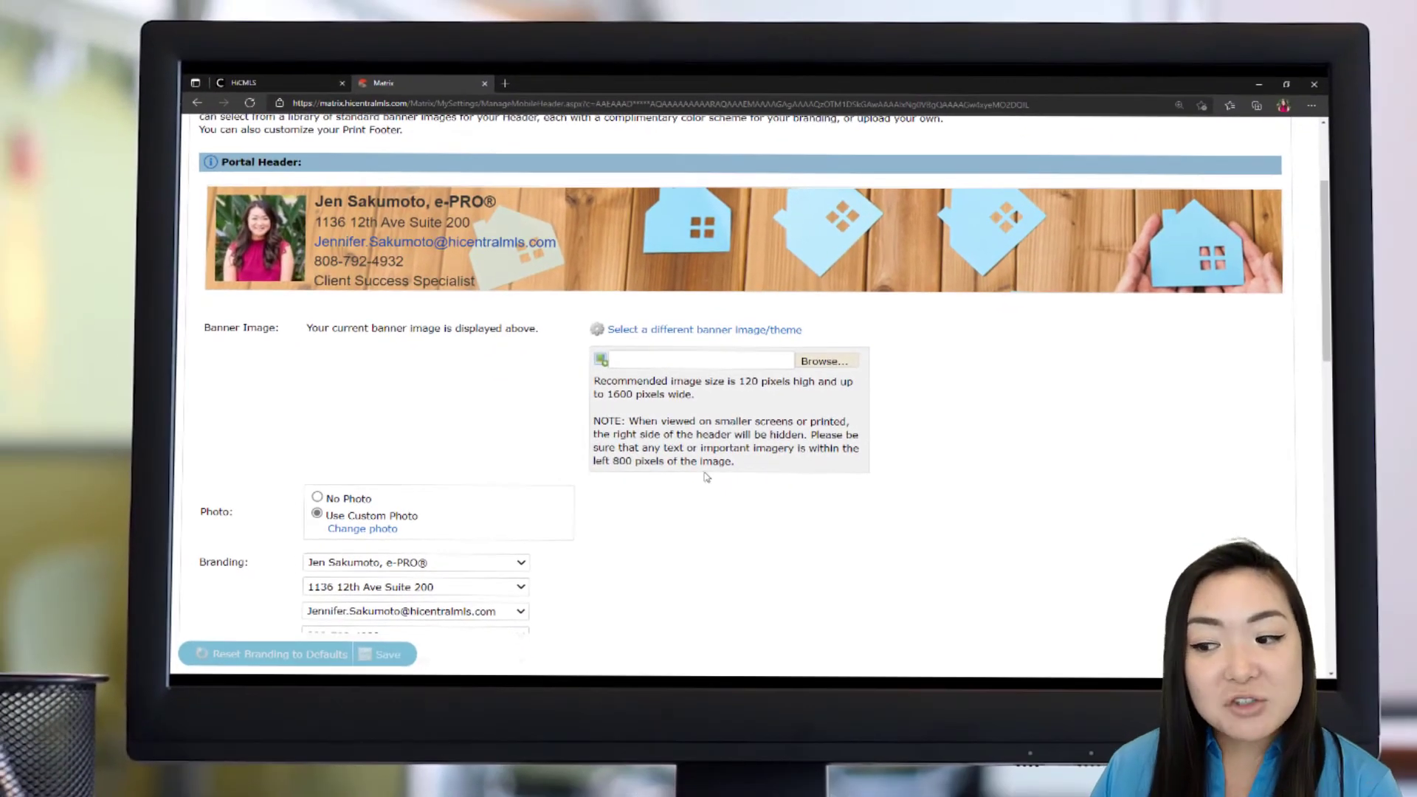
scroll(704, 477, "down", 2)
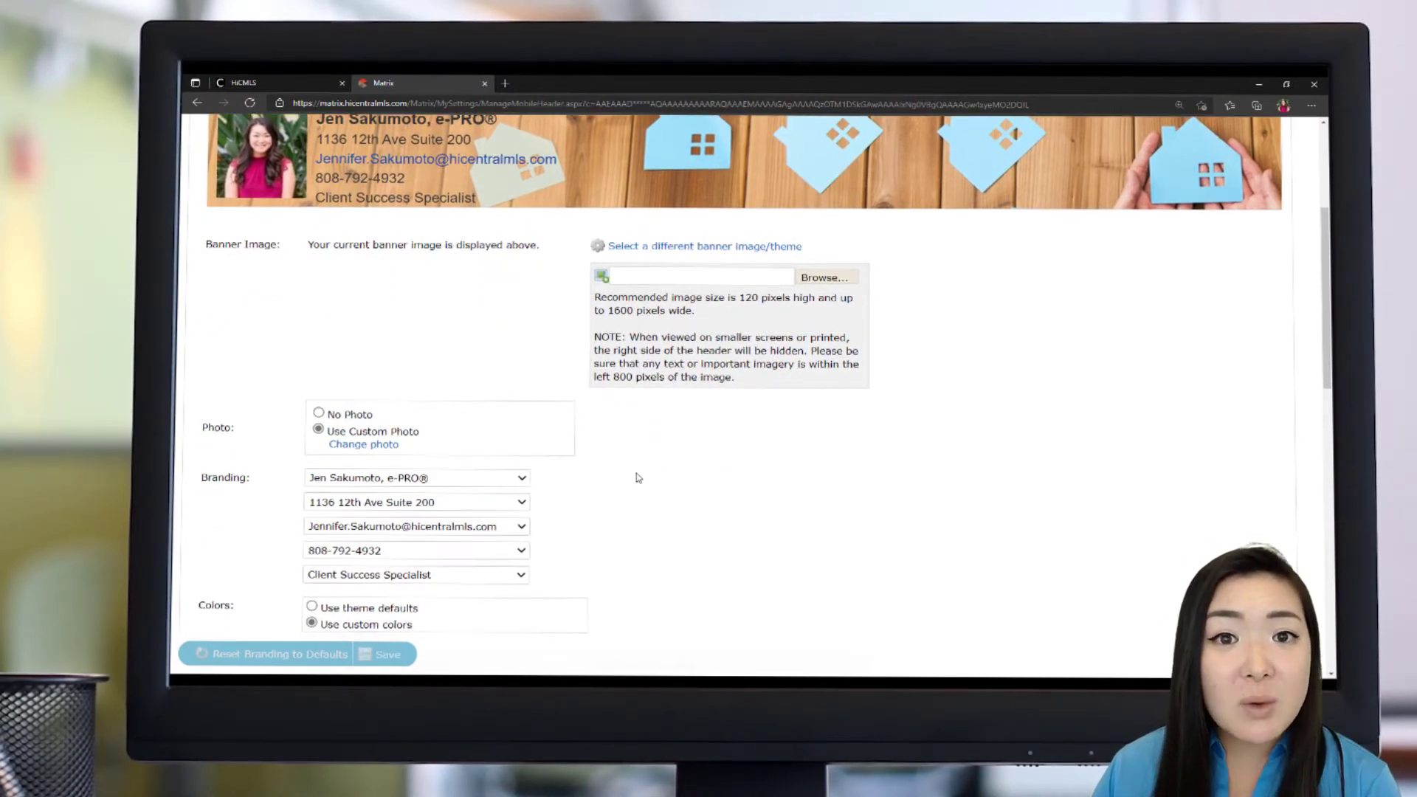
left_click(384, 447)
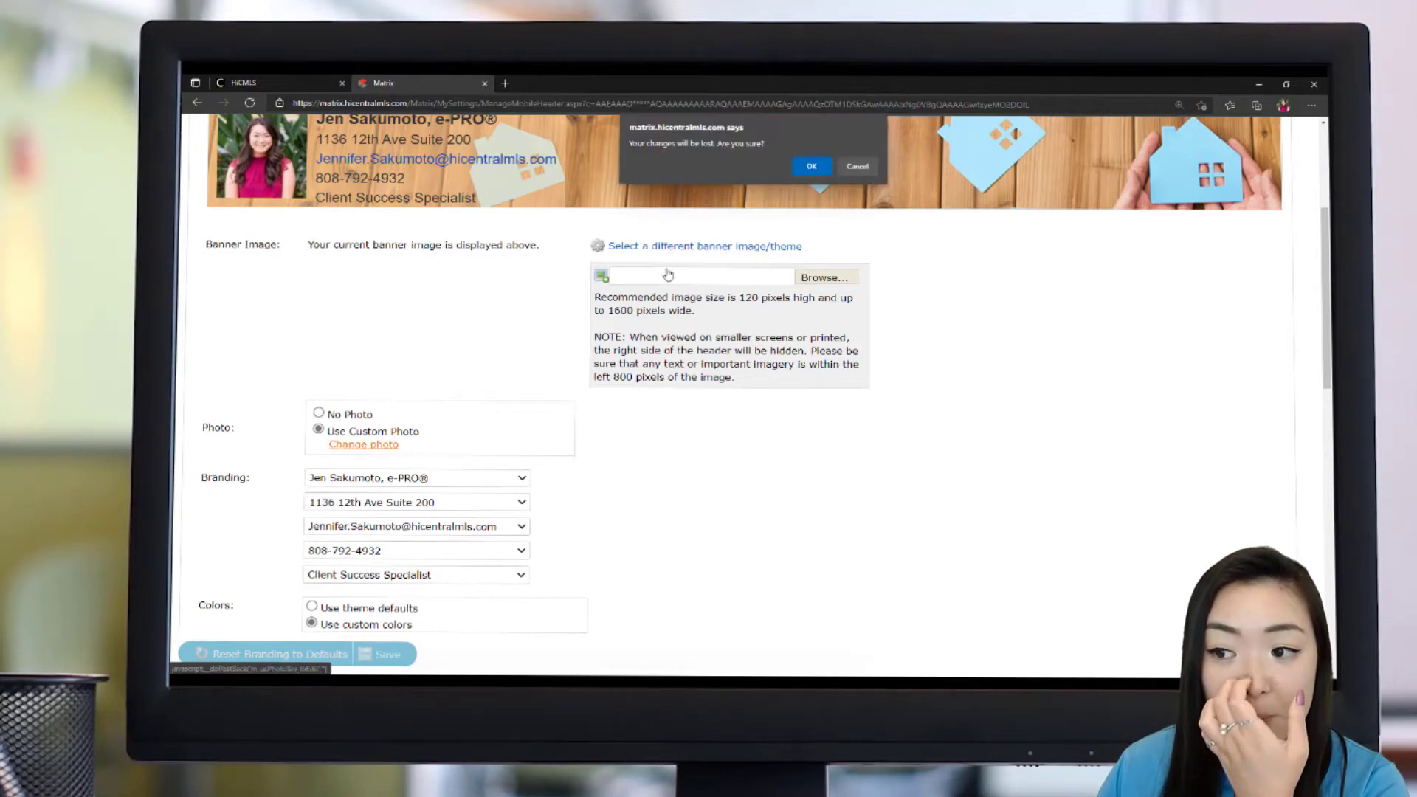
left_click(805, 169)
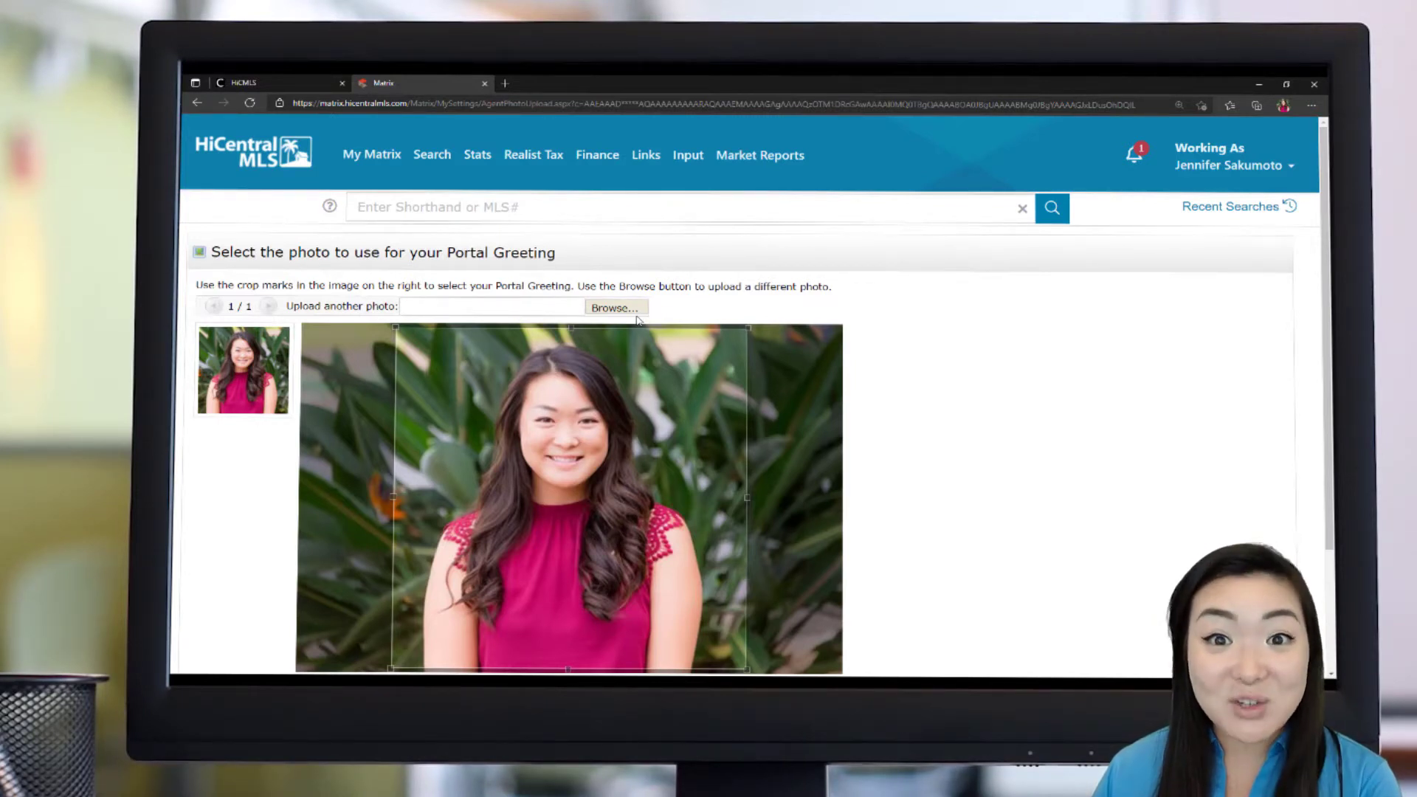
scroll(757, 318, "down", 1)
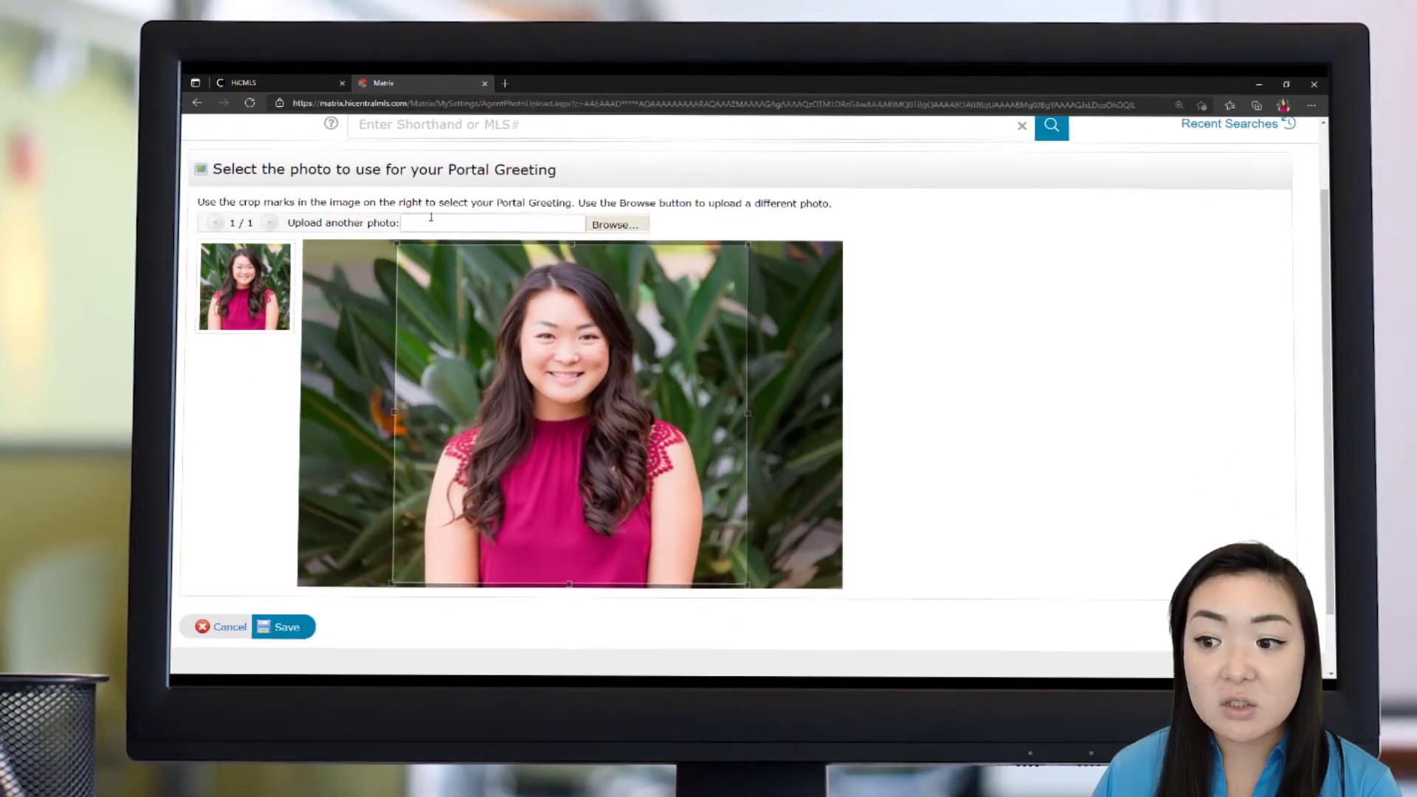
left_click(231, 627)
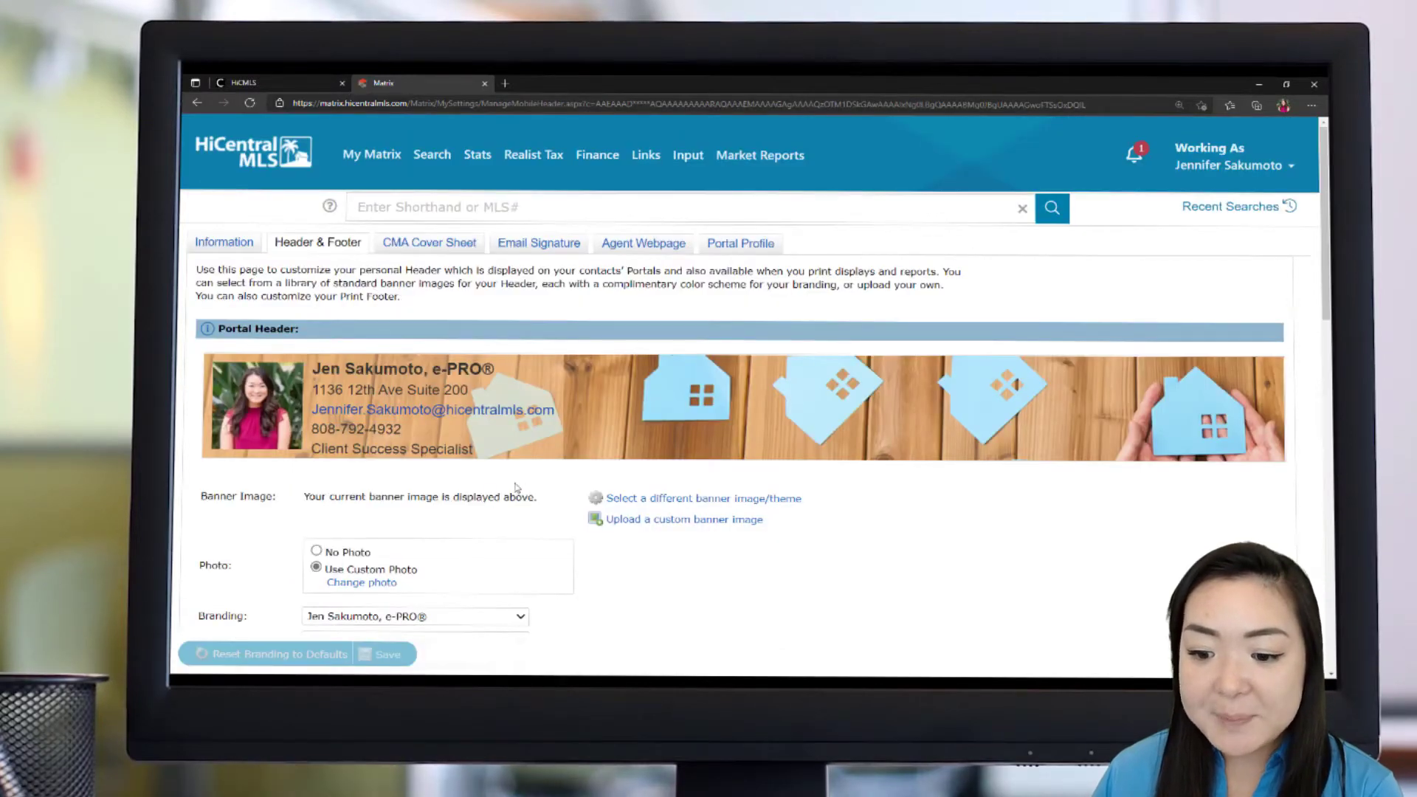
scroll(516, 487, "down", 1)
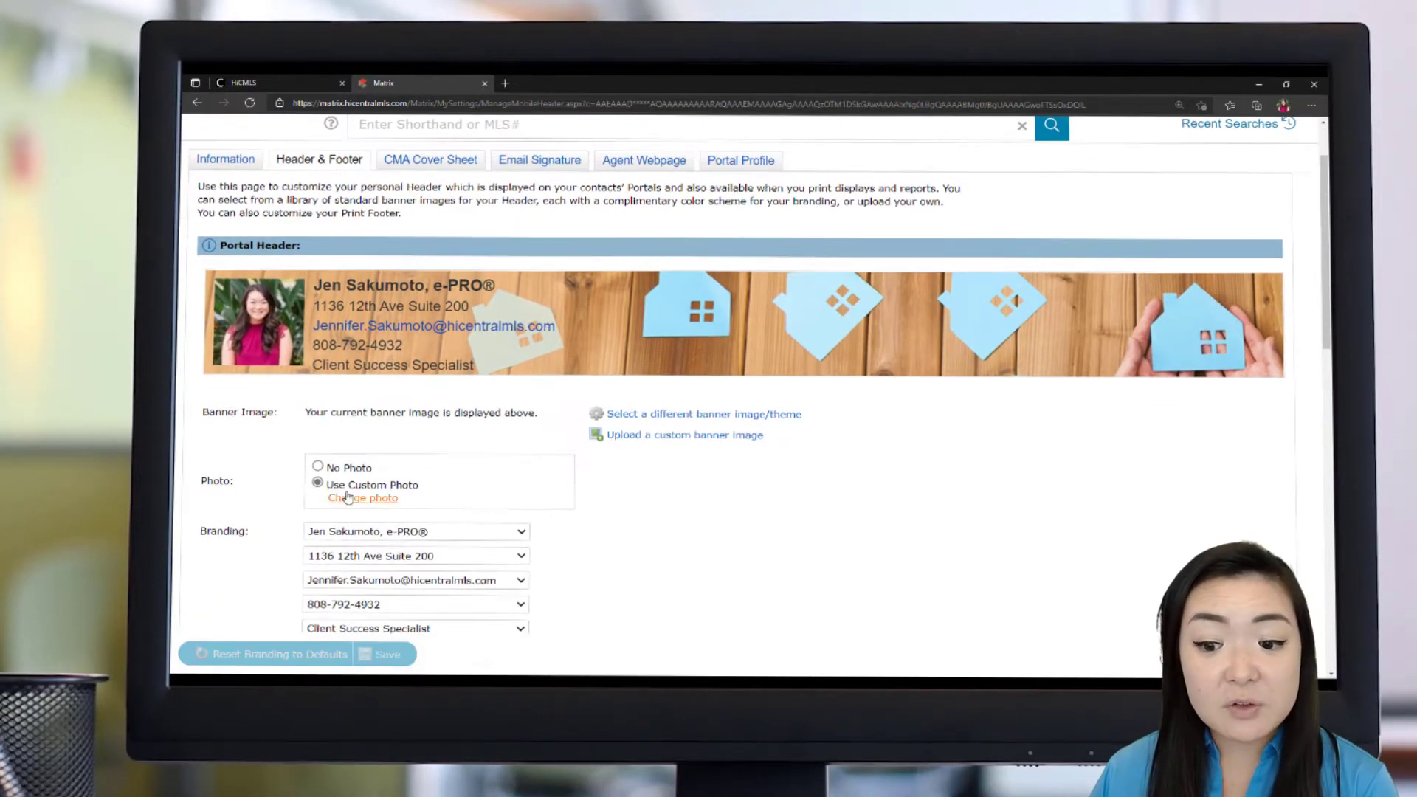
left_click(318, 467)
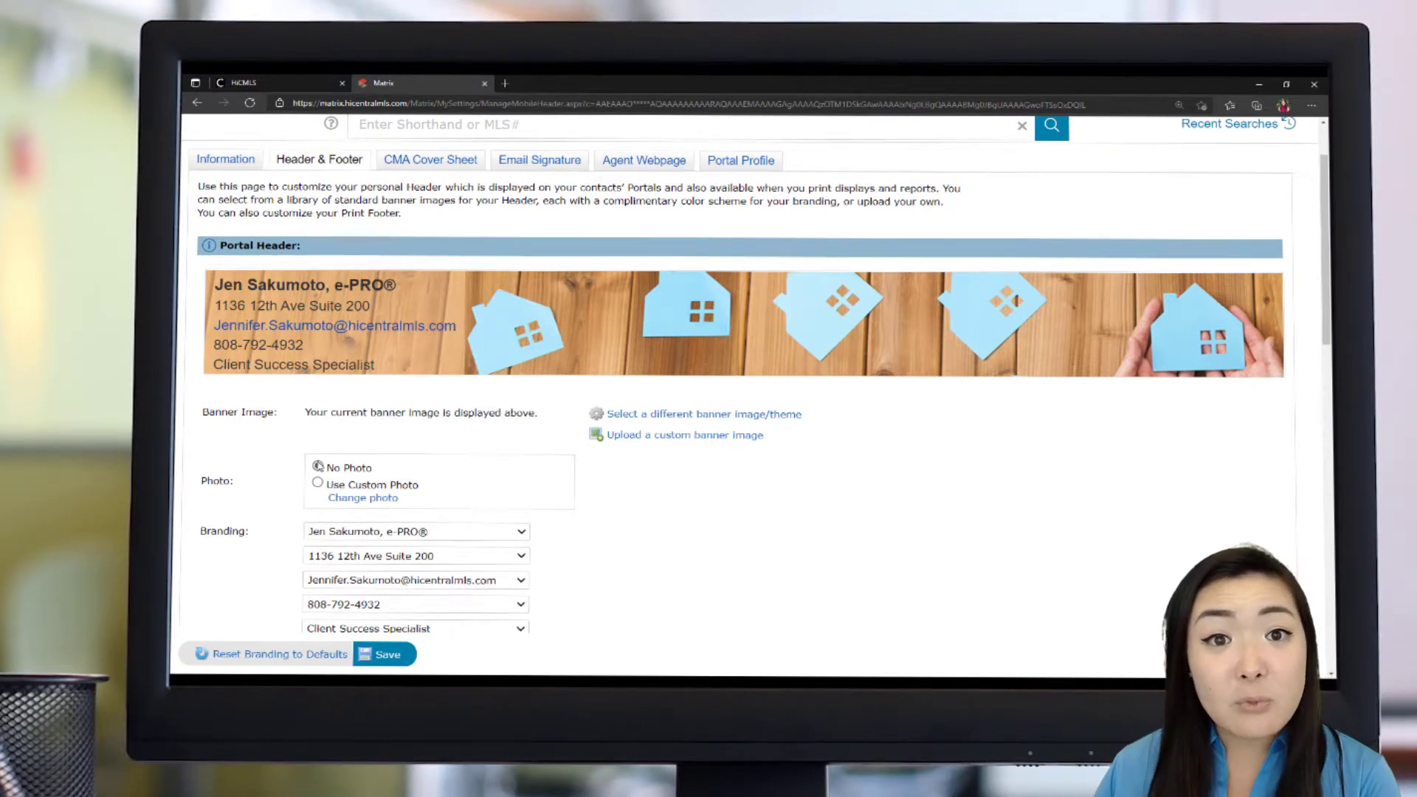
left_click(317, 484)
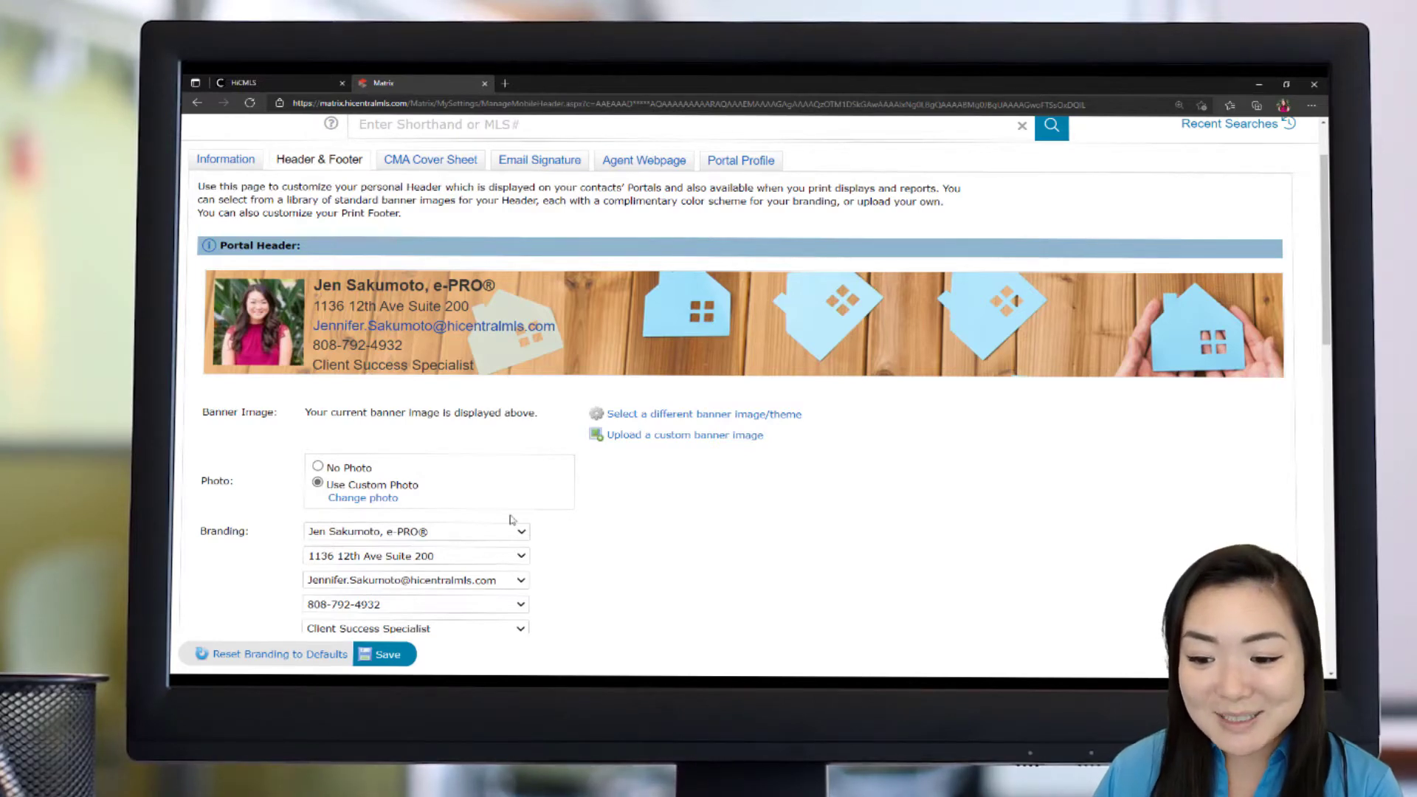
scroll(550, 520, "down", 1)
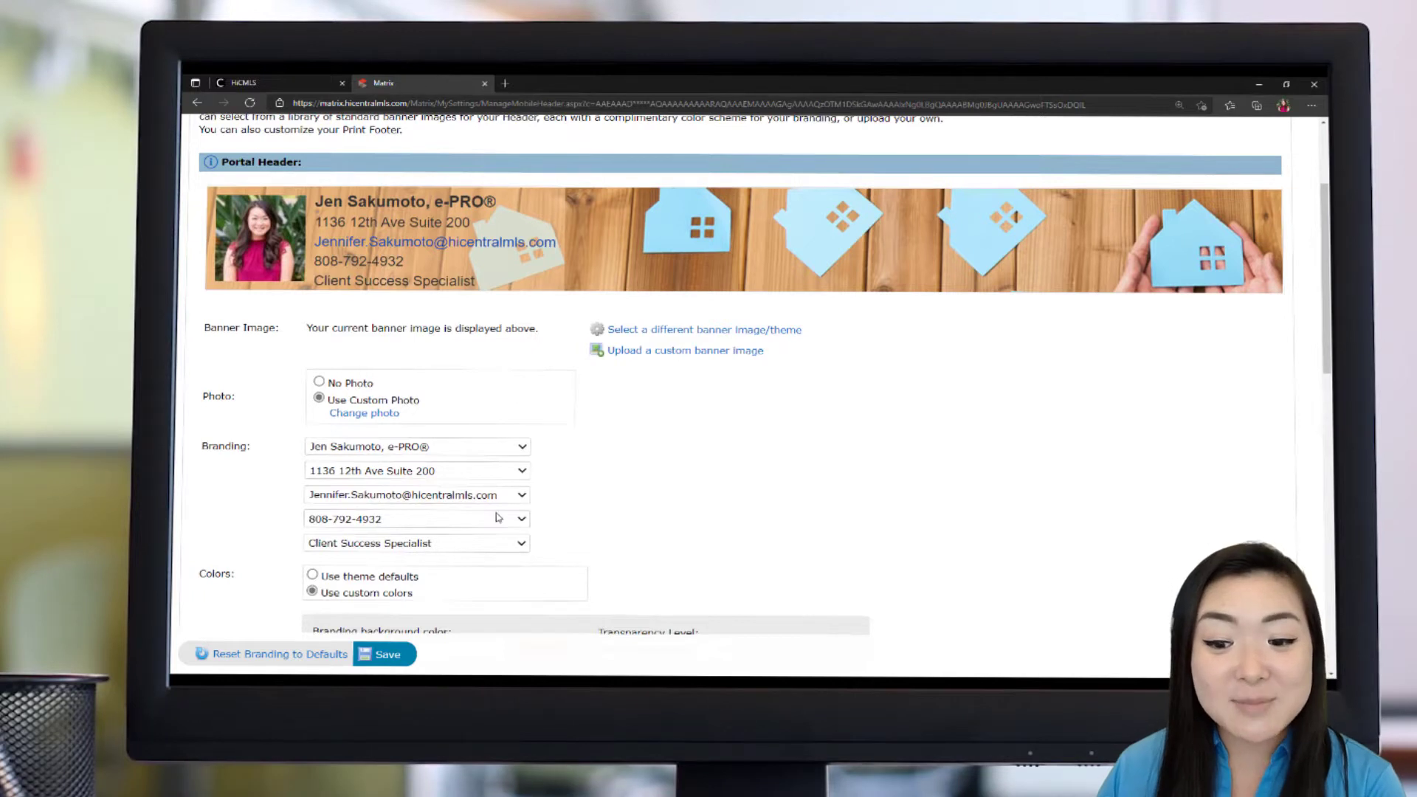
scroll(509, 520, "down", 1)
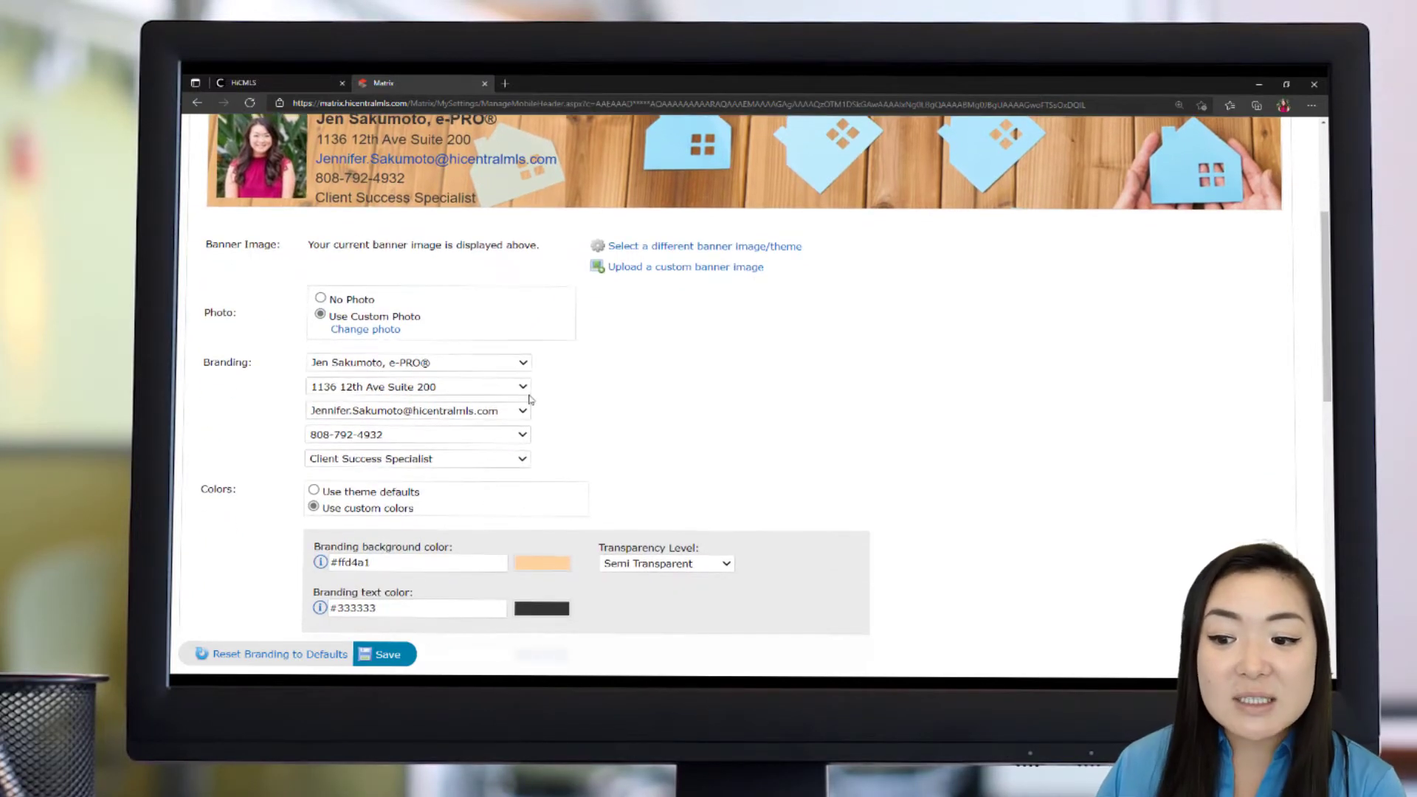
left_click(523, 386)
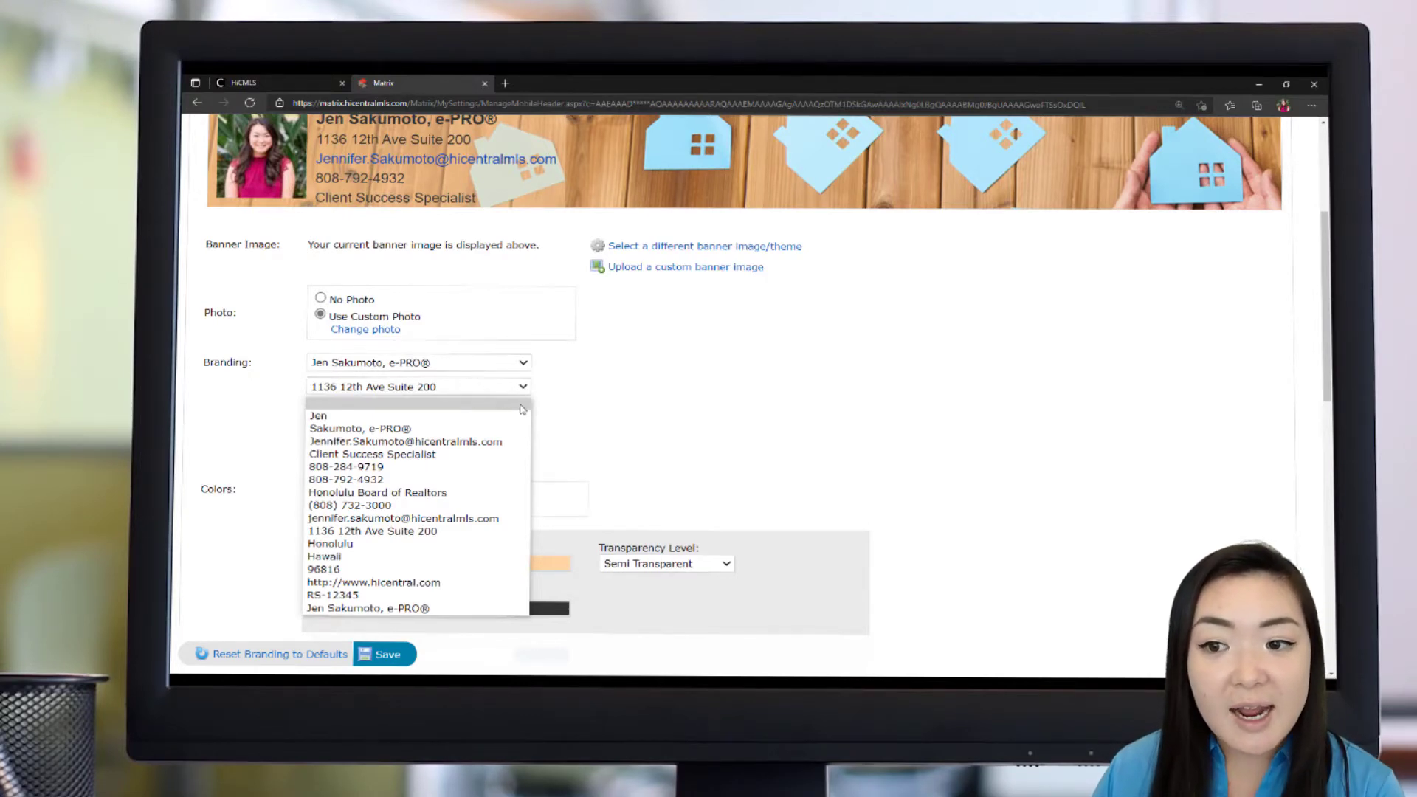
left_click(522, 406)
left_click_drag(502, 446, 316, 367)
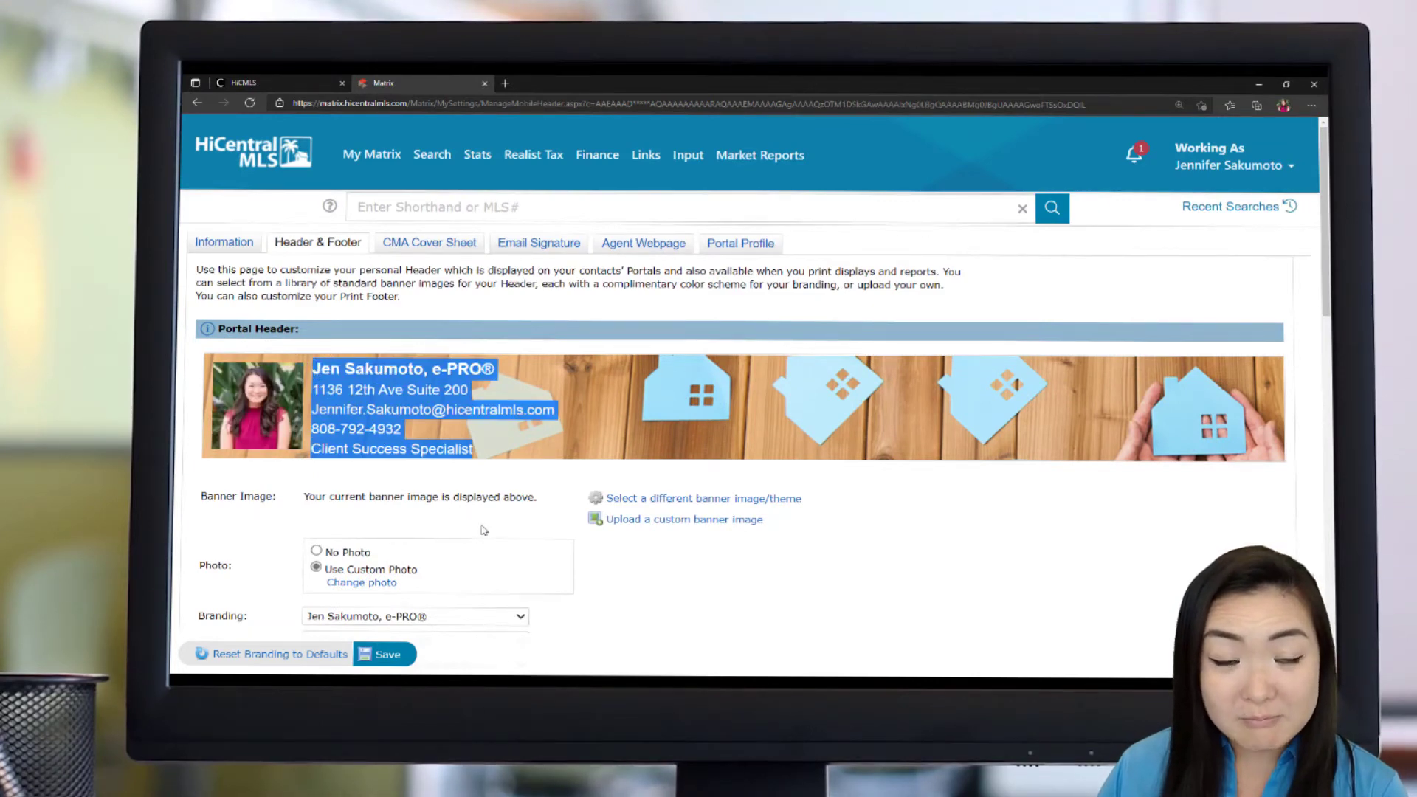
scroll(483, 530, "down", 5)
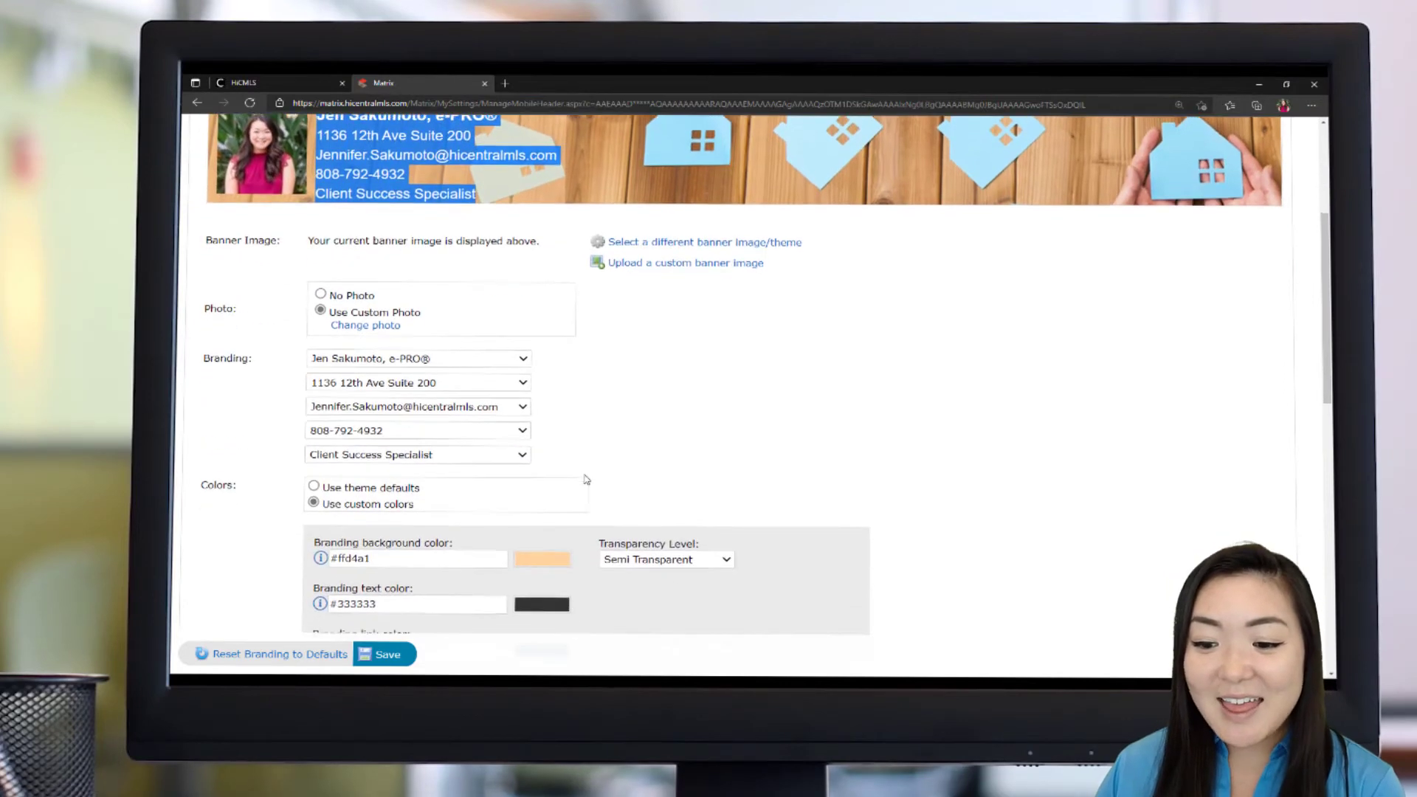
scroll(517, 369, "up", 1)
left_click(571, 336)
scroll(487, 258, "up", 2)
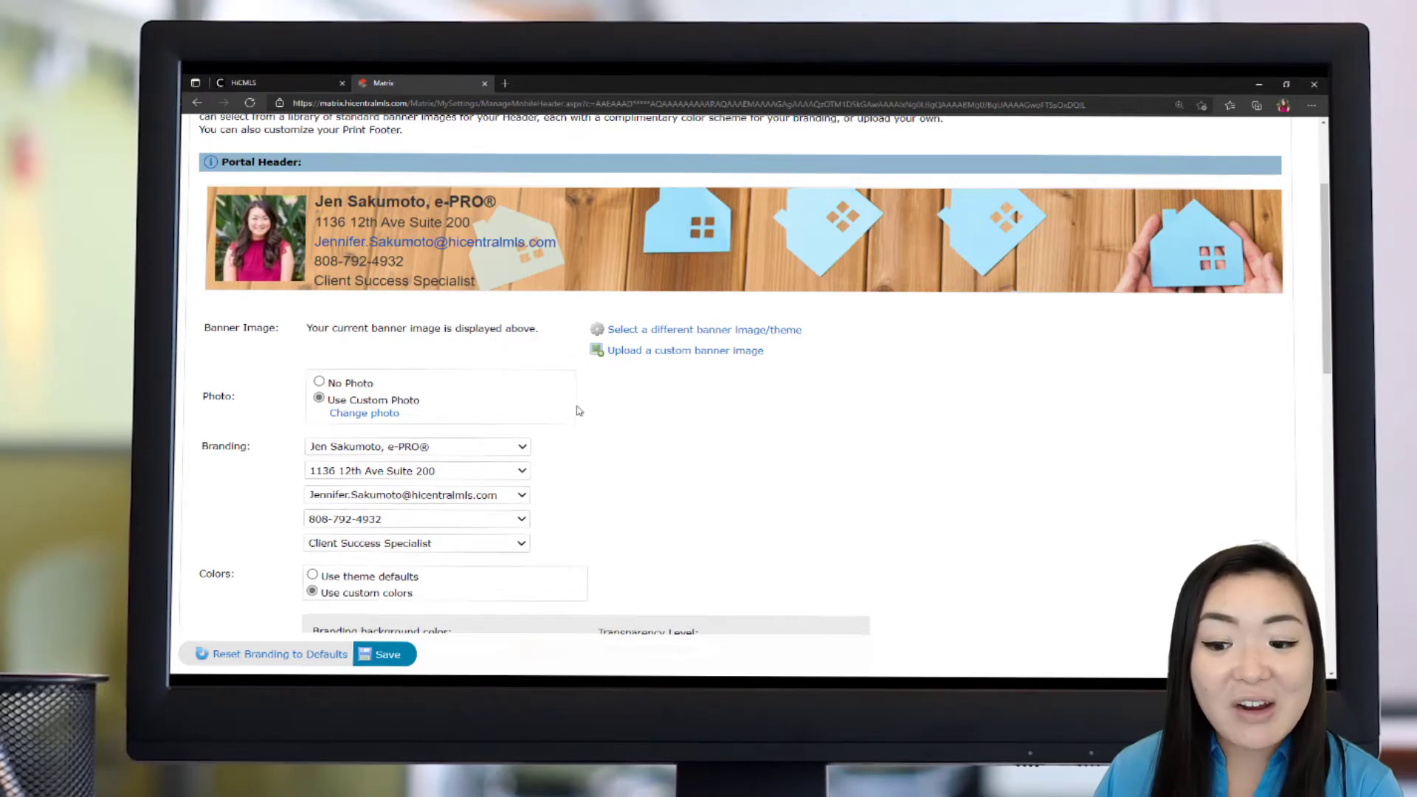
scroll(576, 409, "down", 1)
scroll(550, 449, "down", 1)
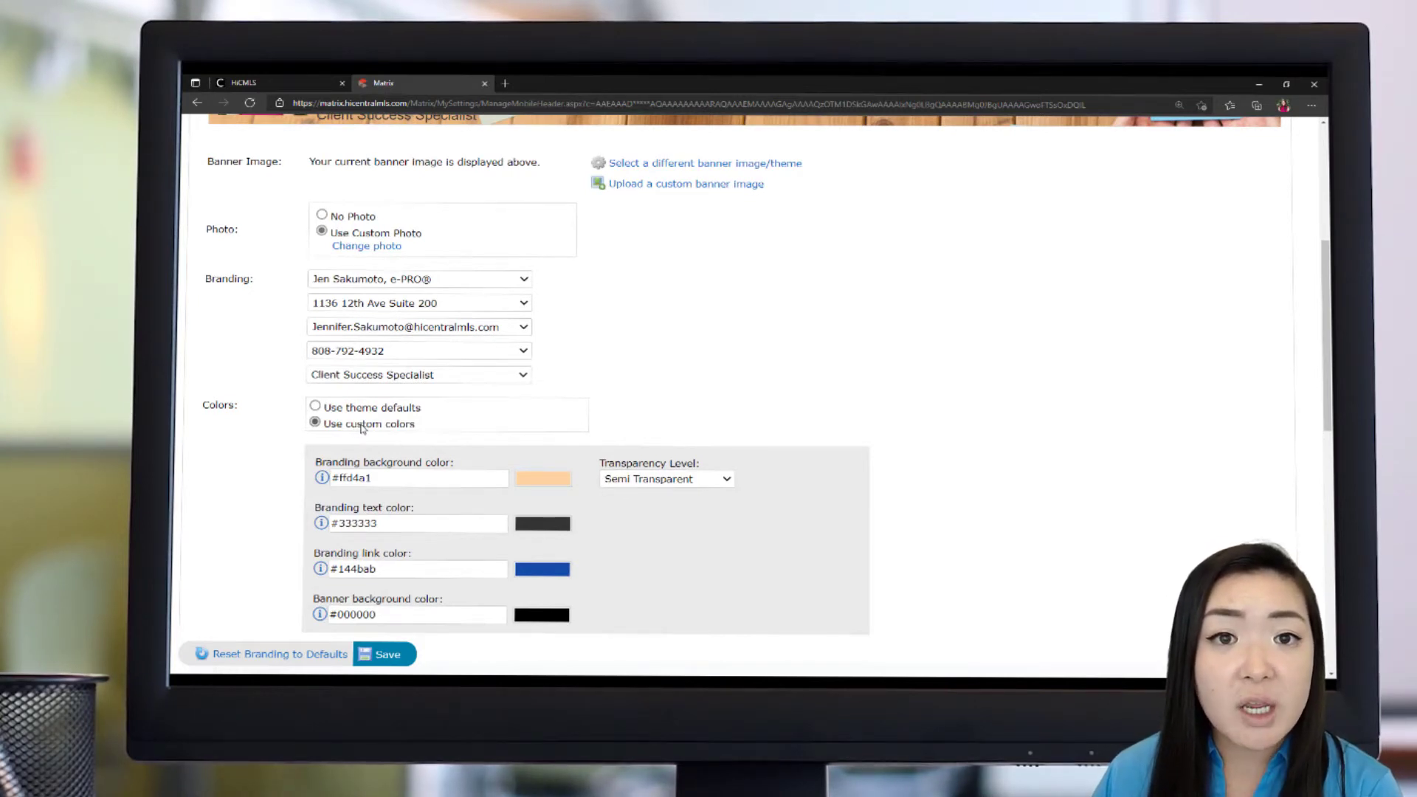
scroll(362, 428, "down", 1)
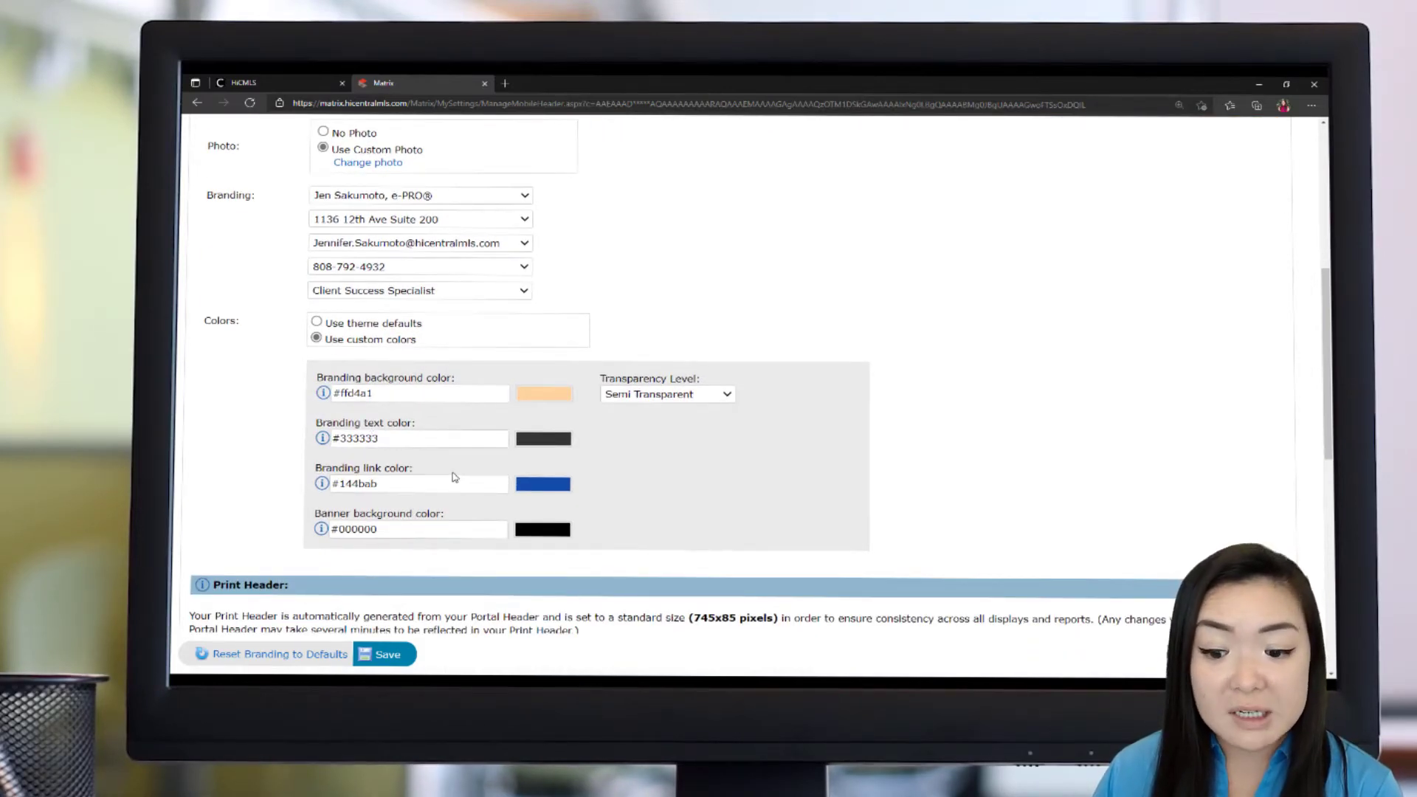
scroll(454, 478, "down", 3)
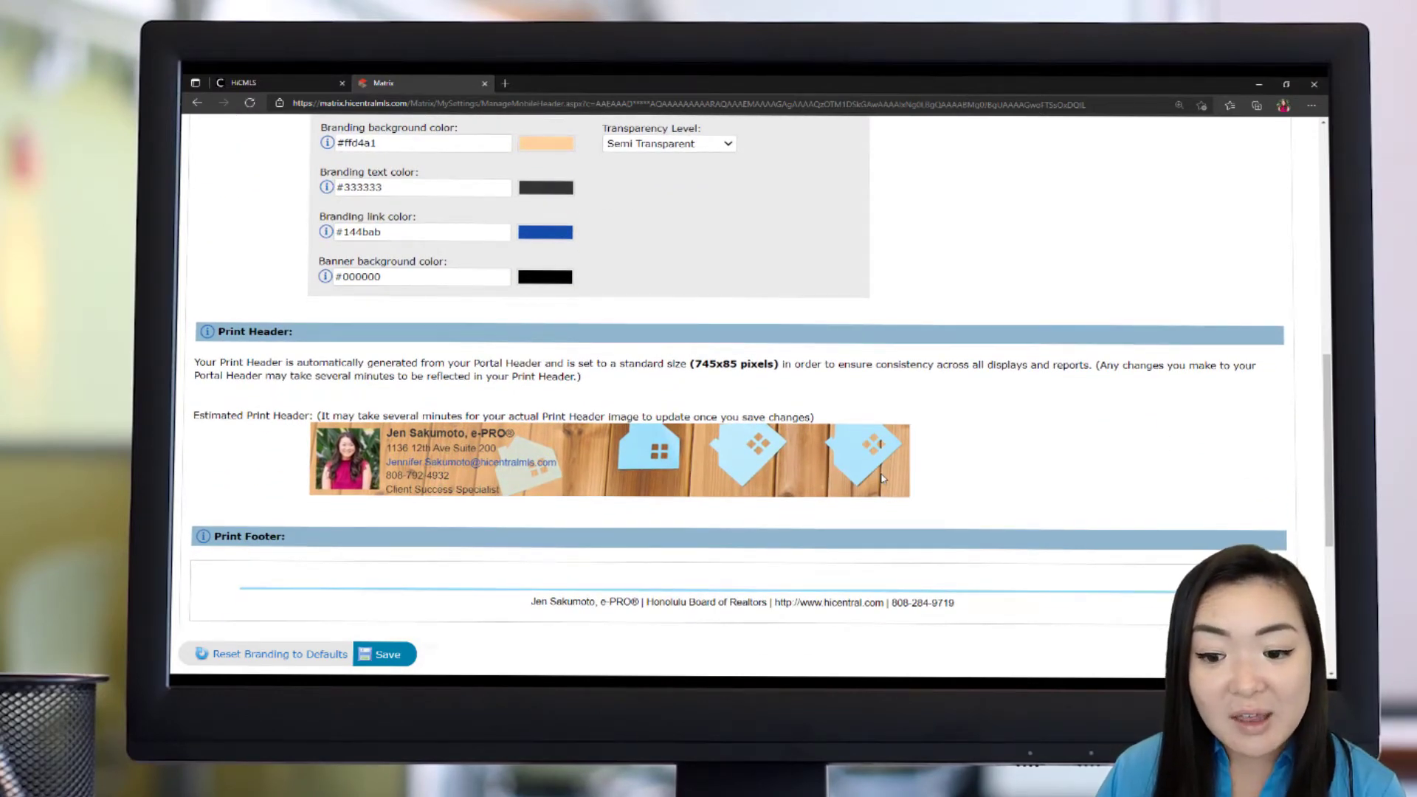
scroll(883, 479, "down", 1)
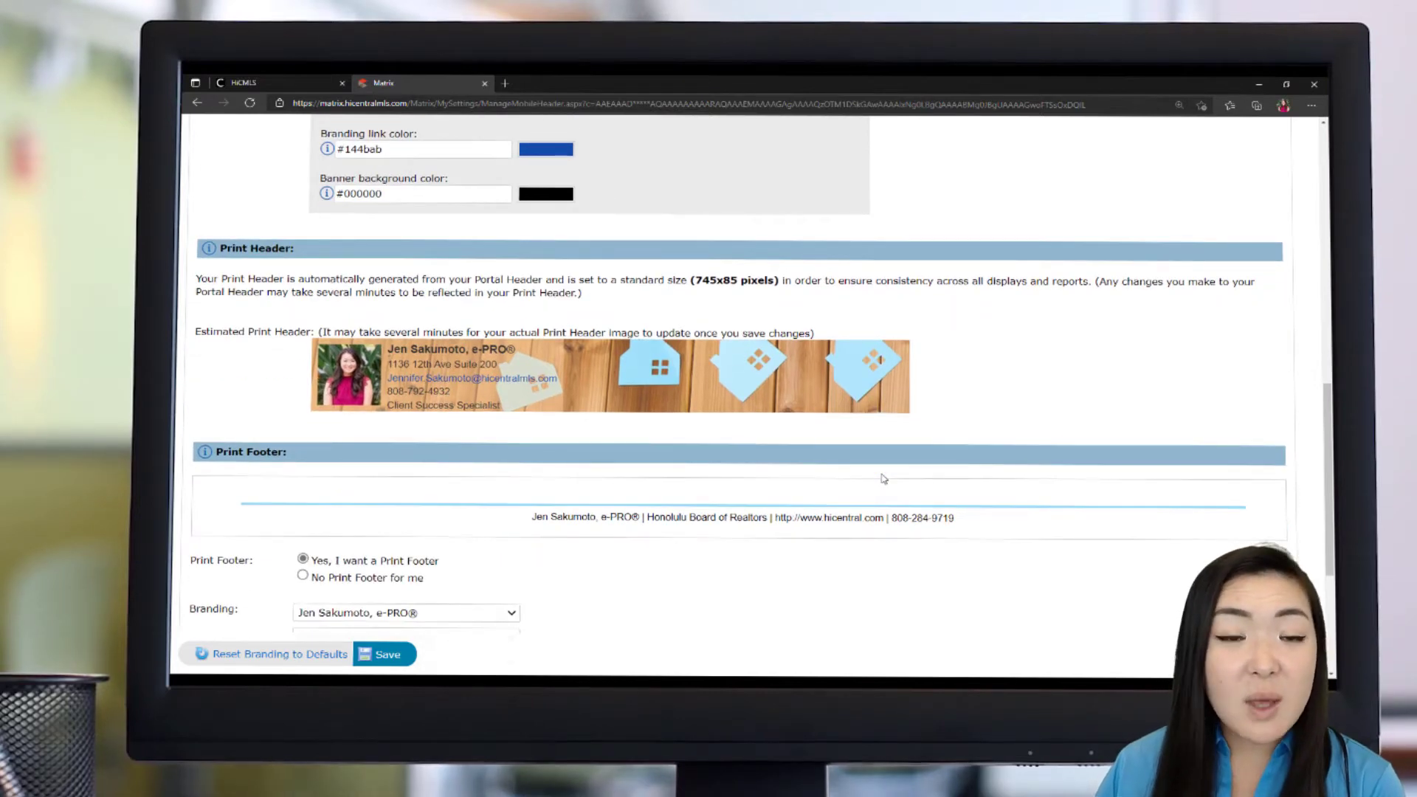
scroll(885, 478, "down", 1)
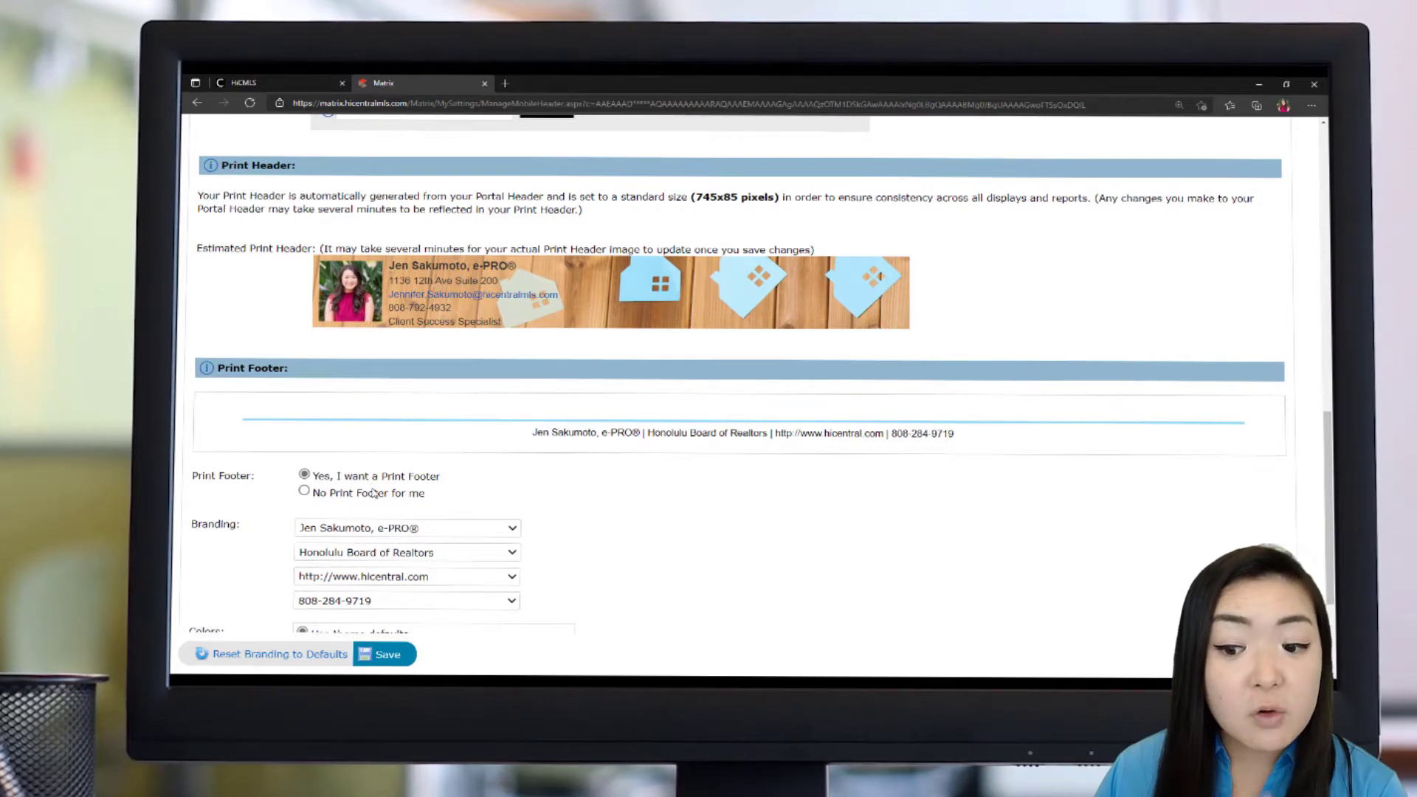
scroll(407, 504, "down", 1)
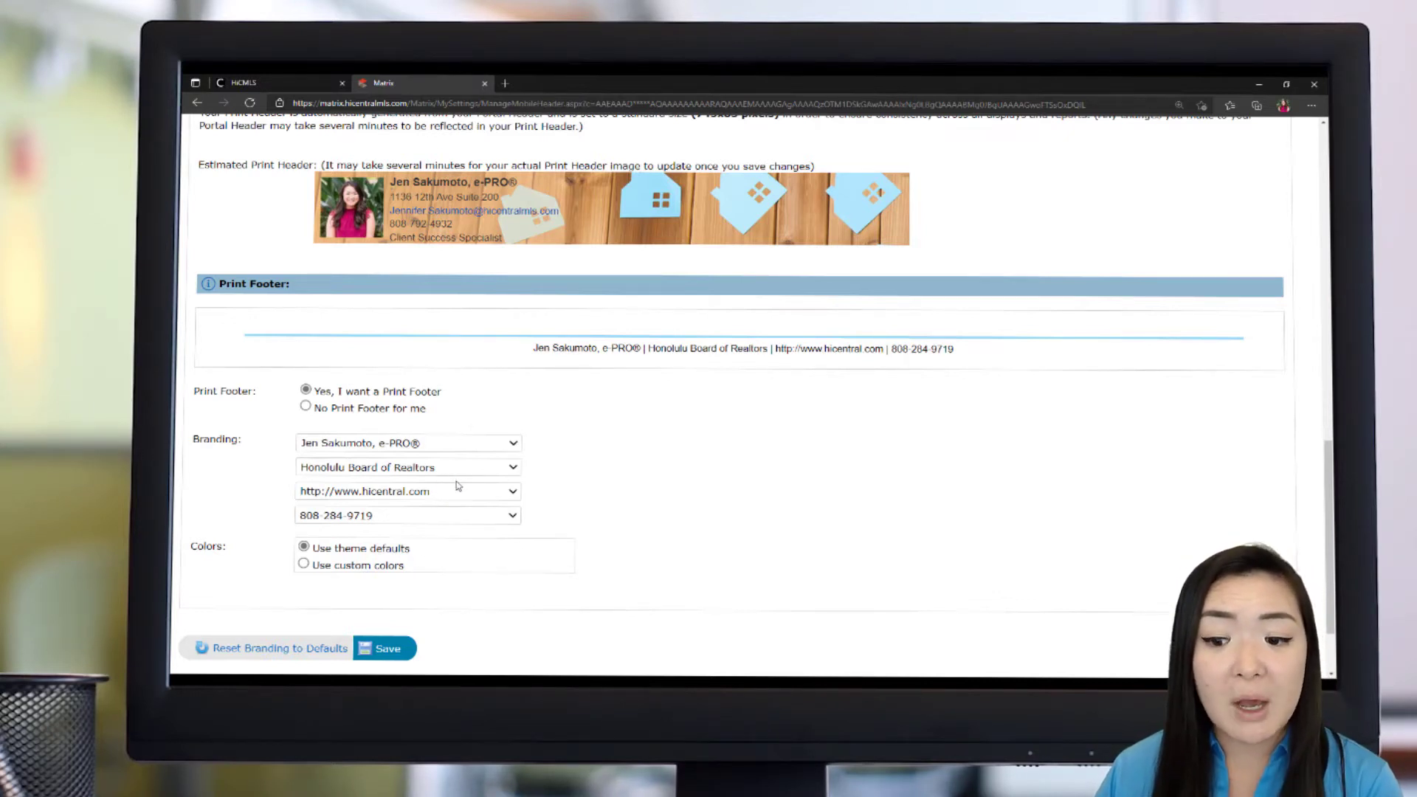
left_click(509, 517)
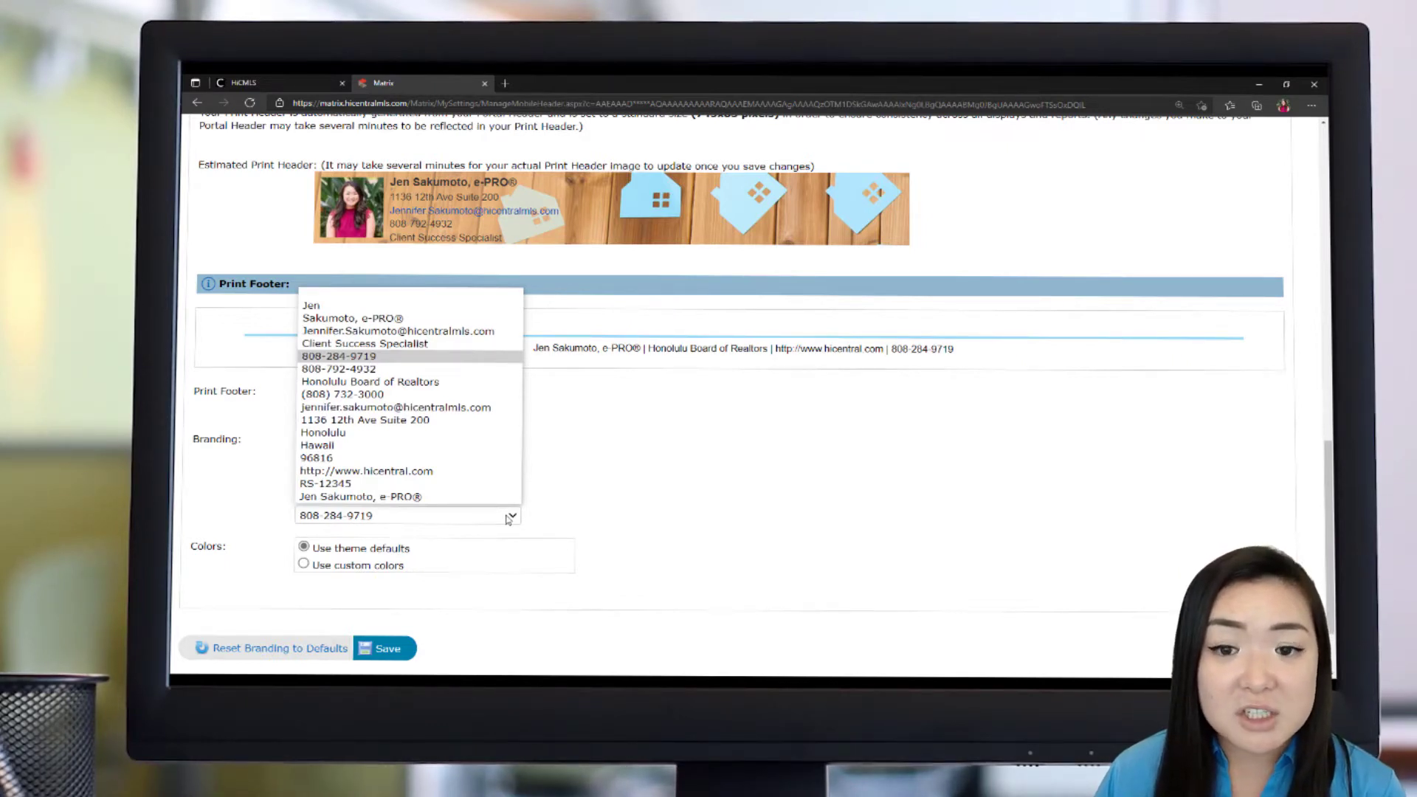
left_click(509, 519)
scroll(615, 502, "down", 1)
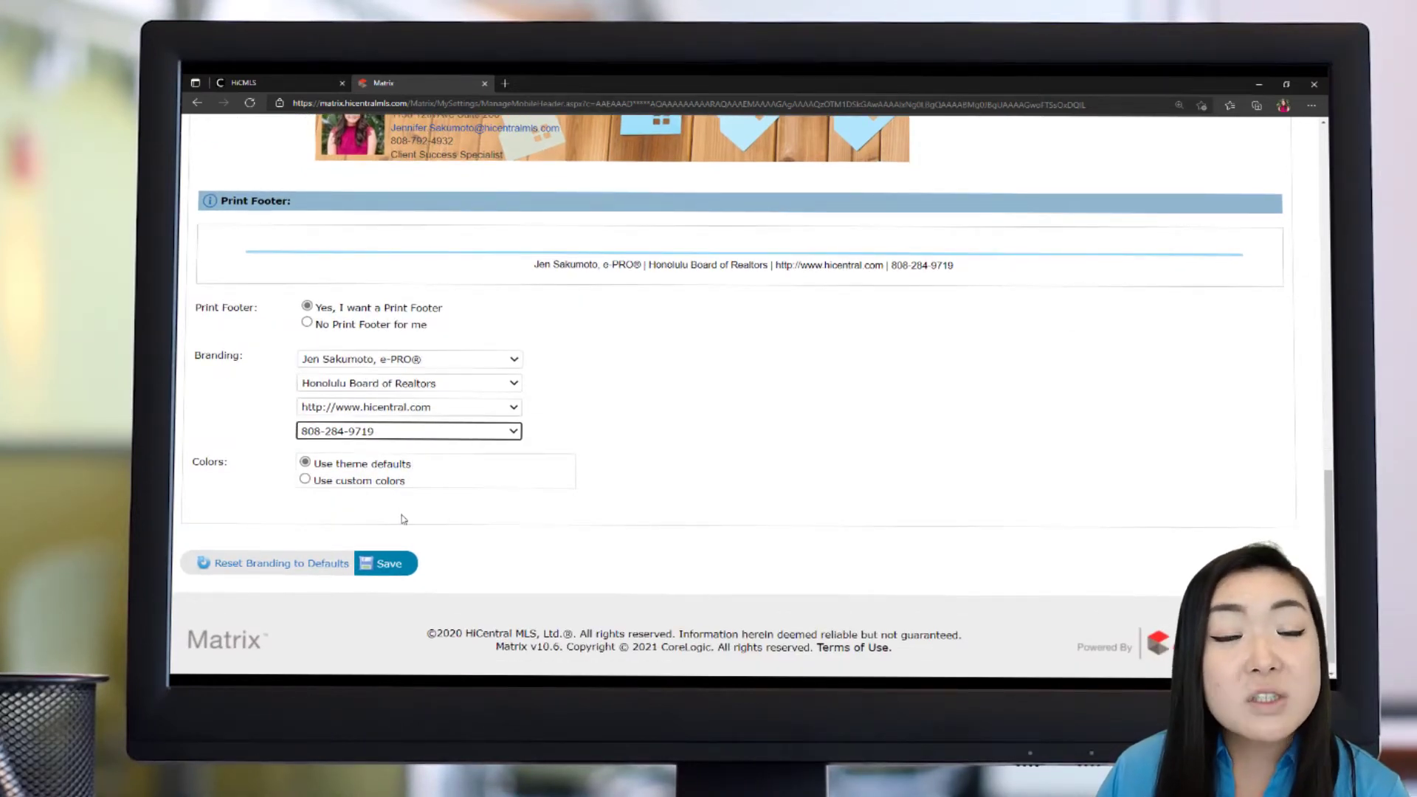
left_click(389, 566)
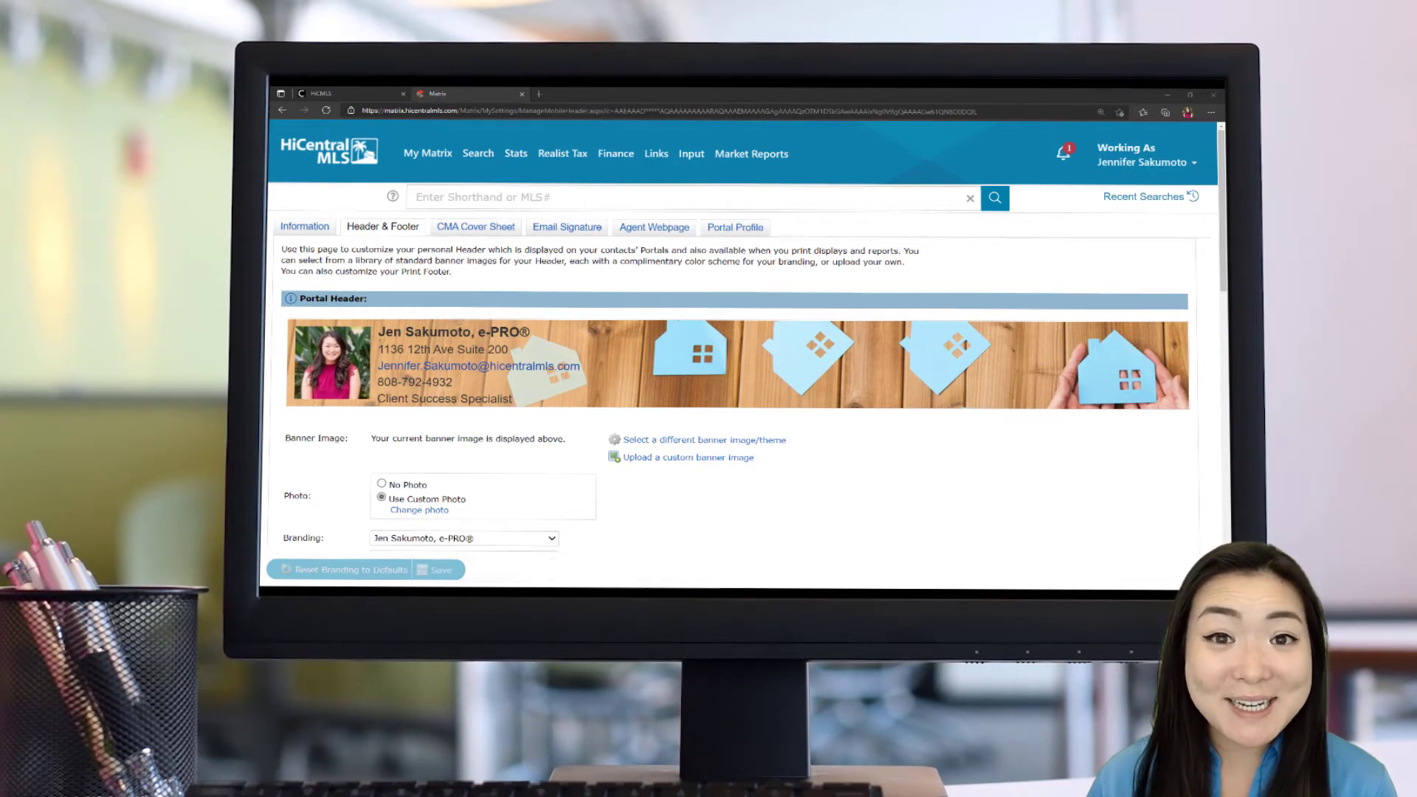
left_click(494, 228)
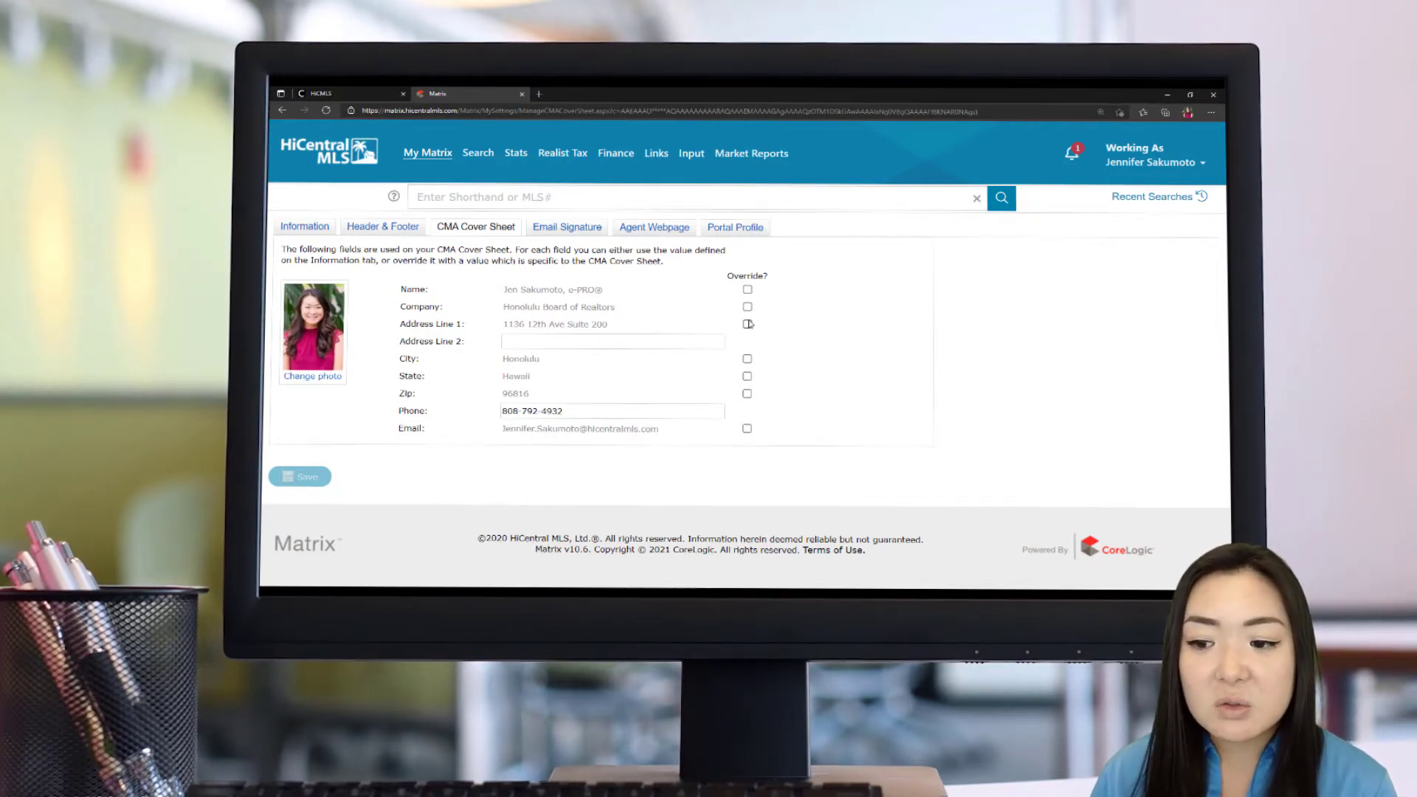
left_click(748, 307)
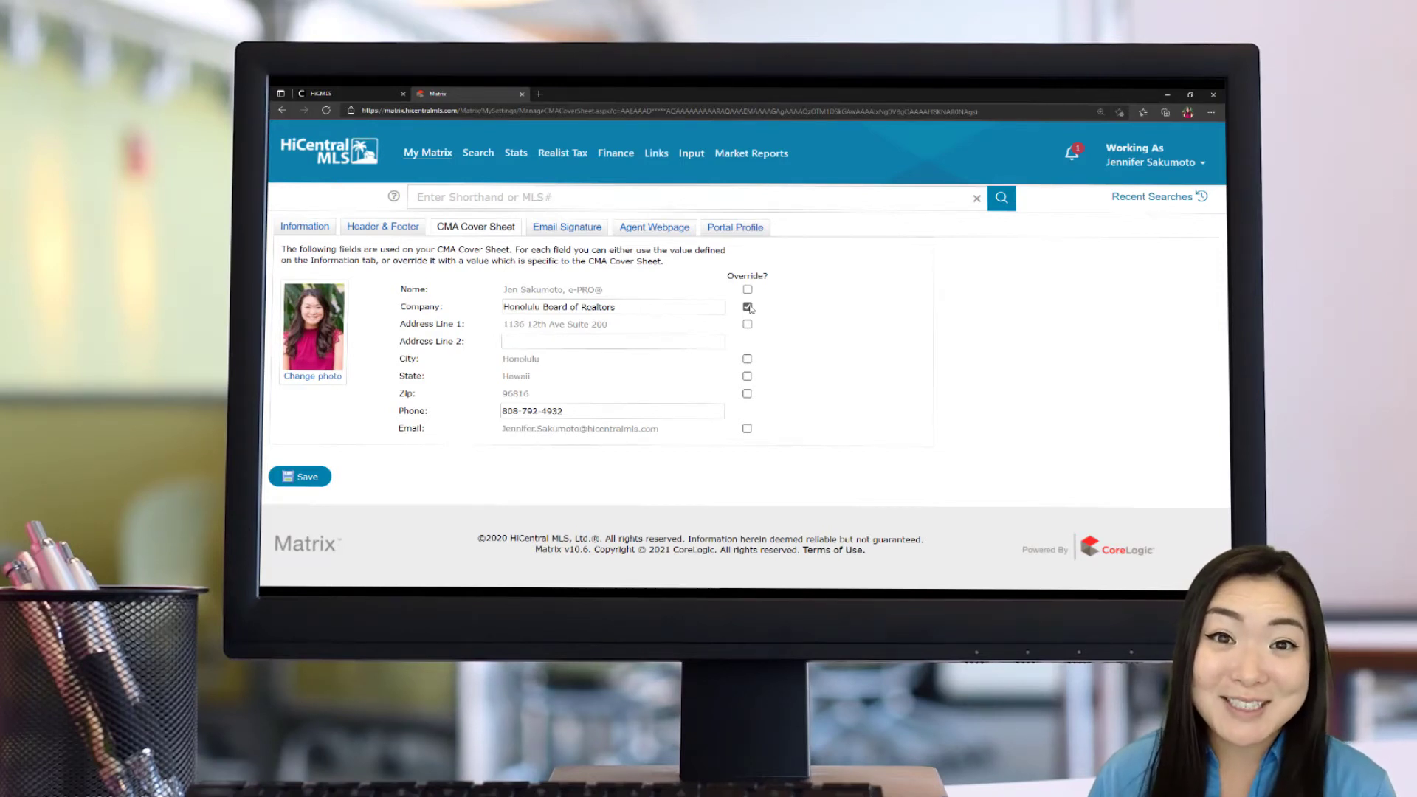
left_click(748, 307)
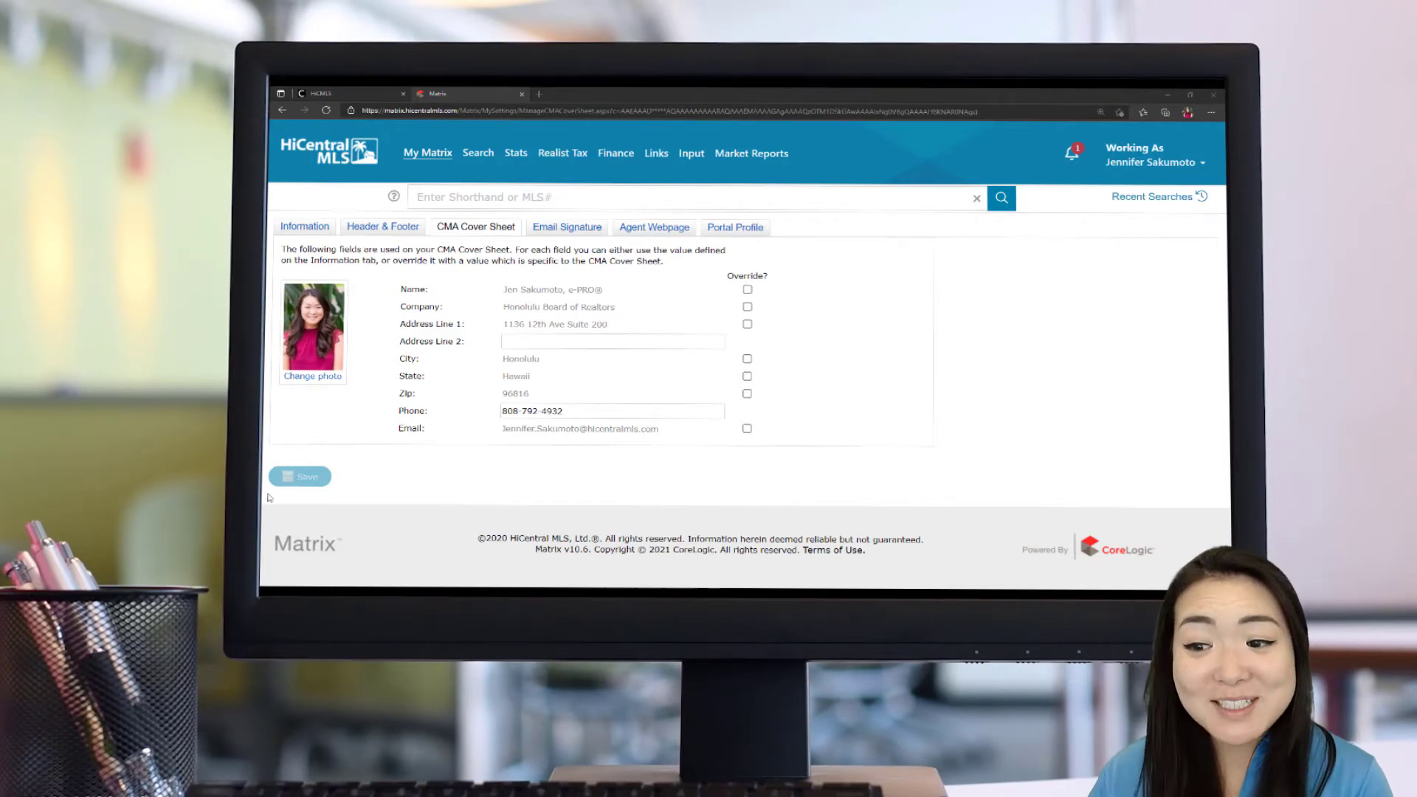
Step: Go to the Email Signature editor and bring up its empty Image Properties dialog
left_click(569, 228)
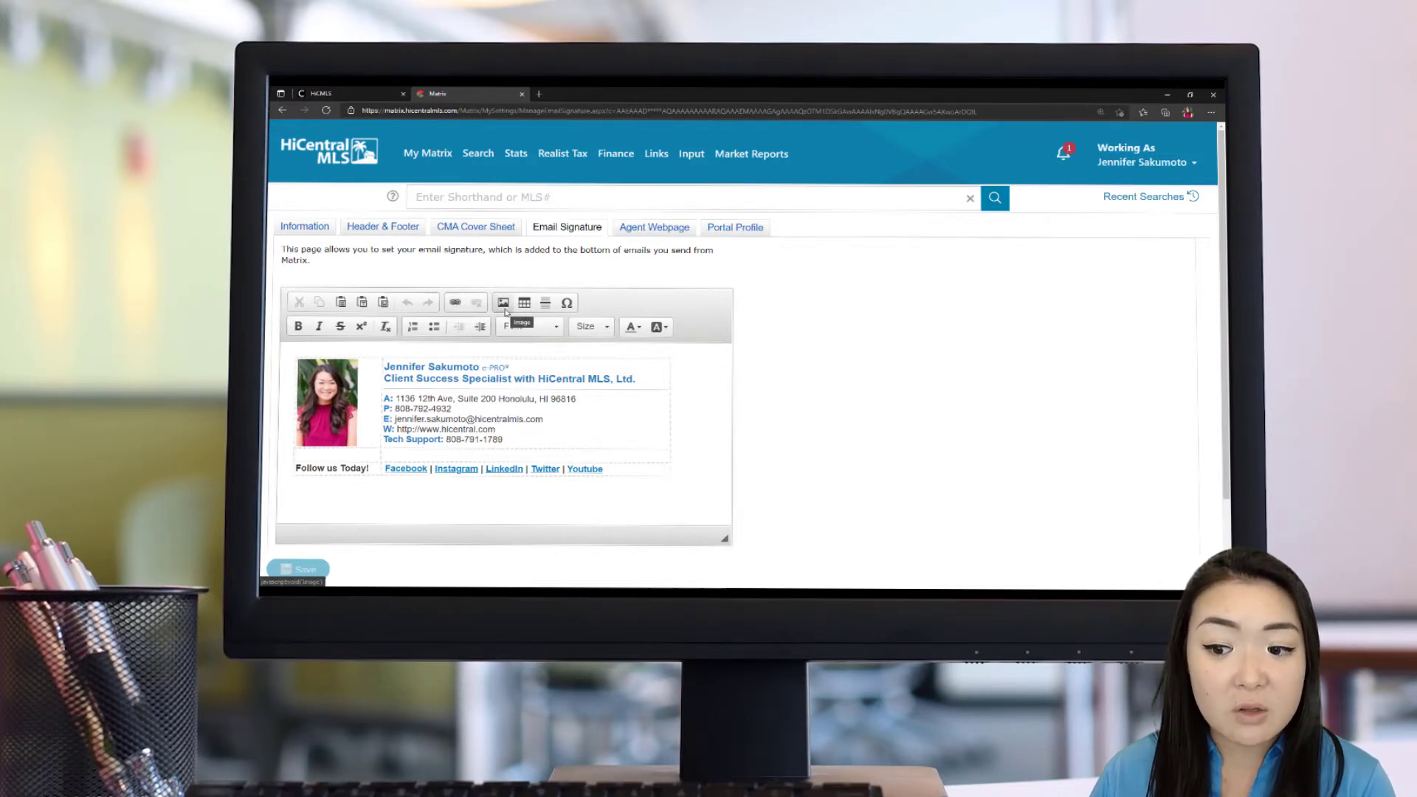
left_click(504, 307)
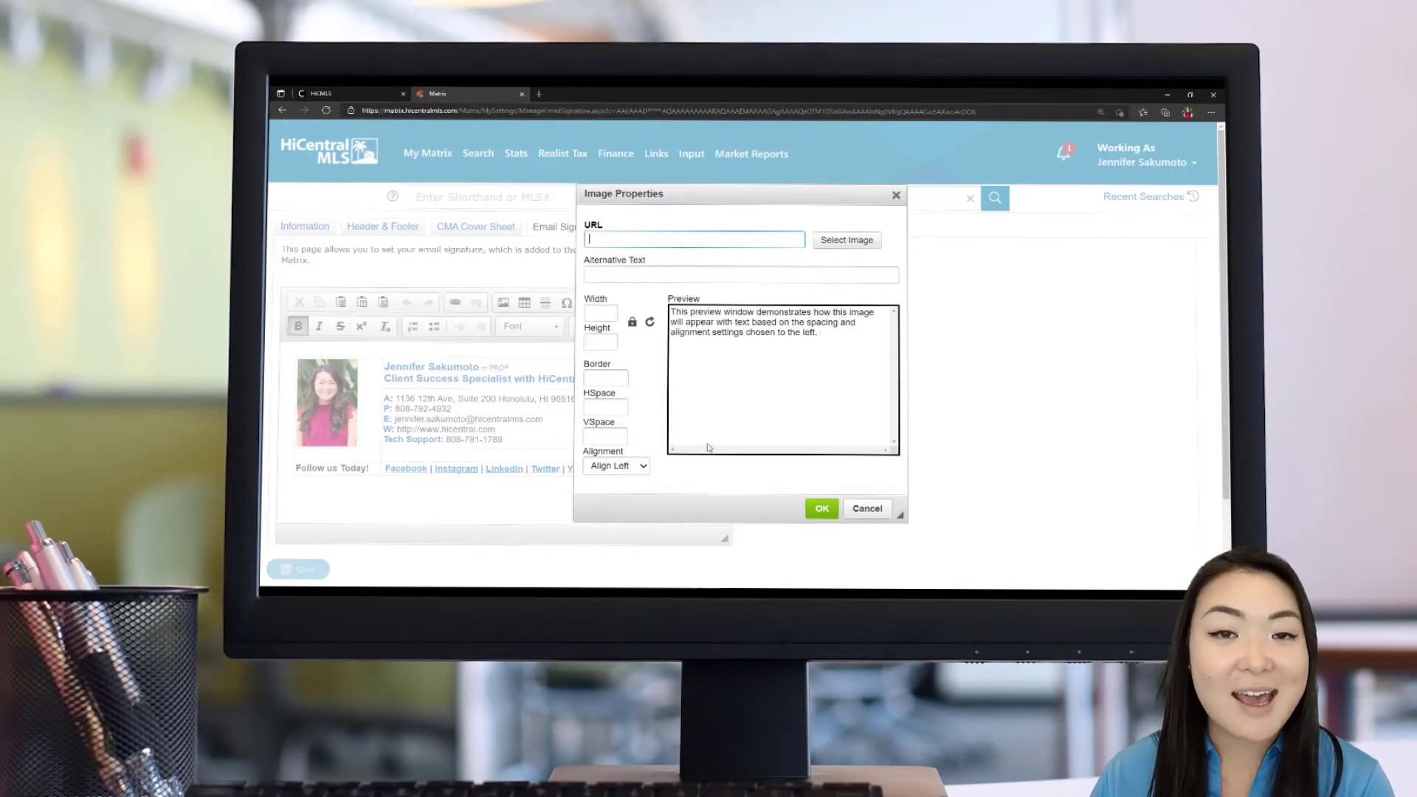
Step: Cancel the Image Properties dialog, leaving the two-column signature with headshot and social links unchanged
left_click(868, 510)
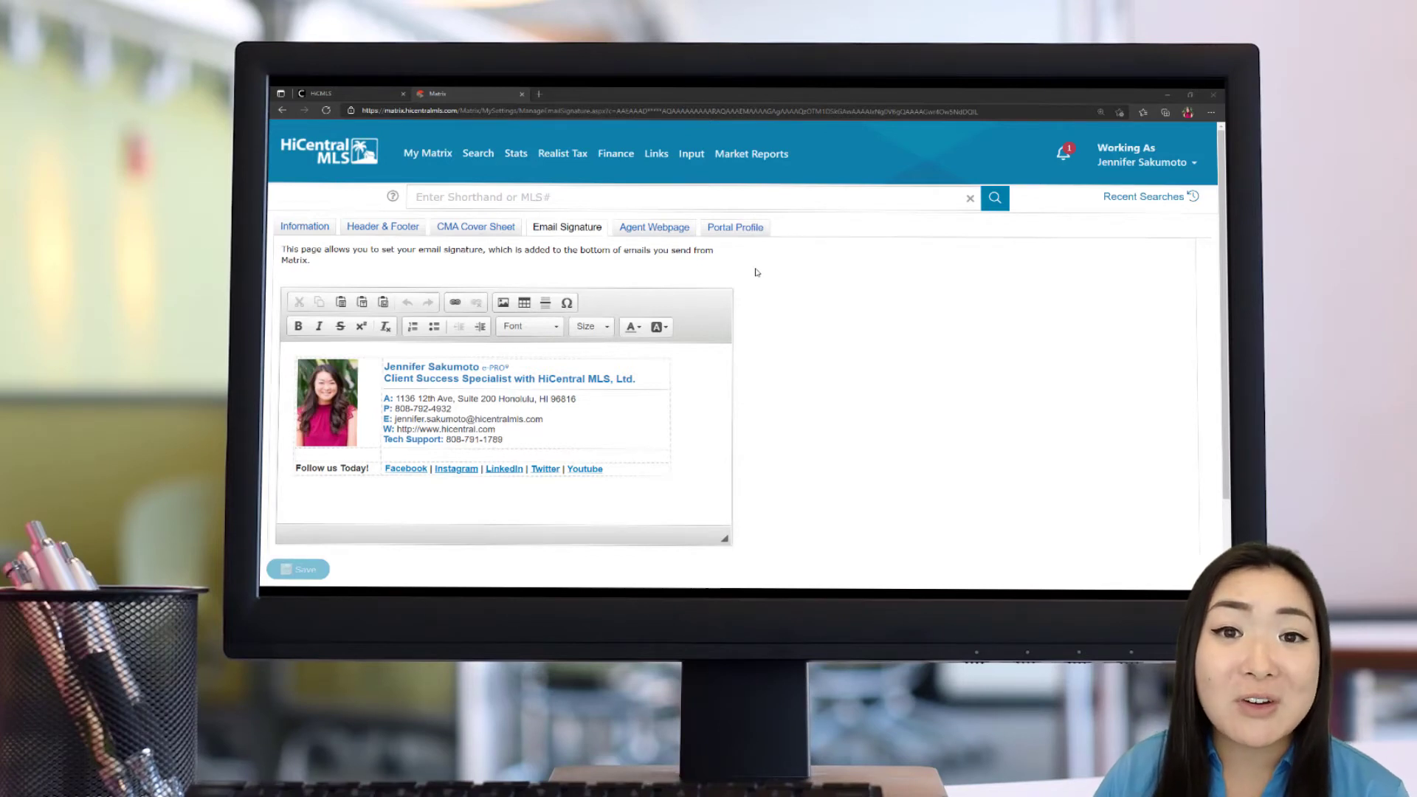
Step: Open the Portal Profile tab and expand its Photo, Portal Greeting and Video sections
left_click(742, 233)
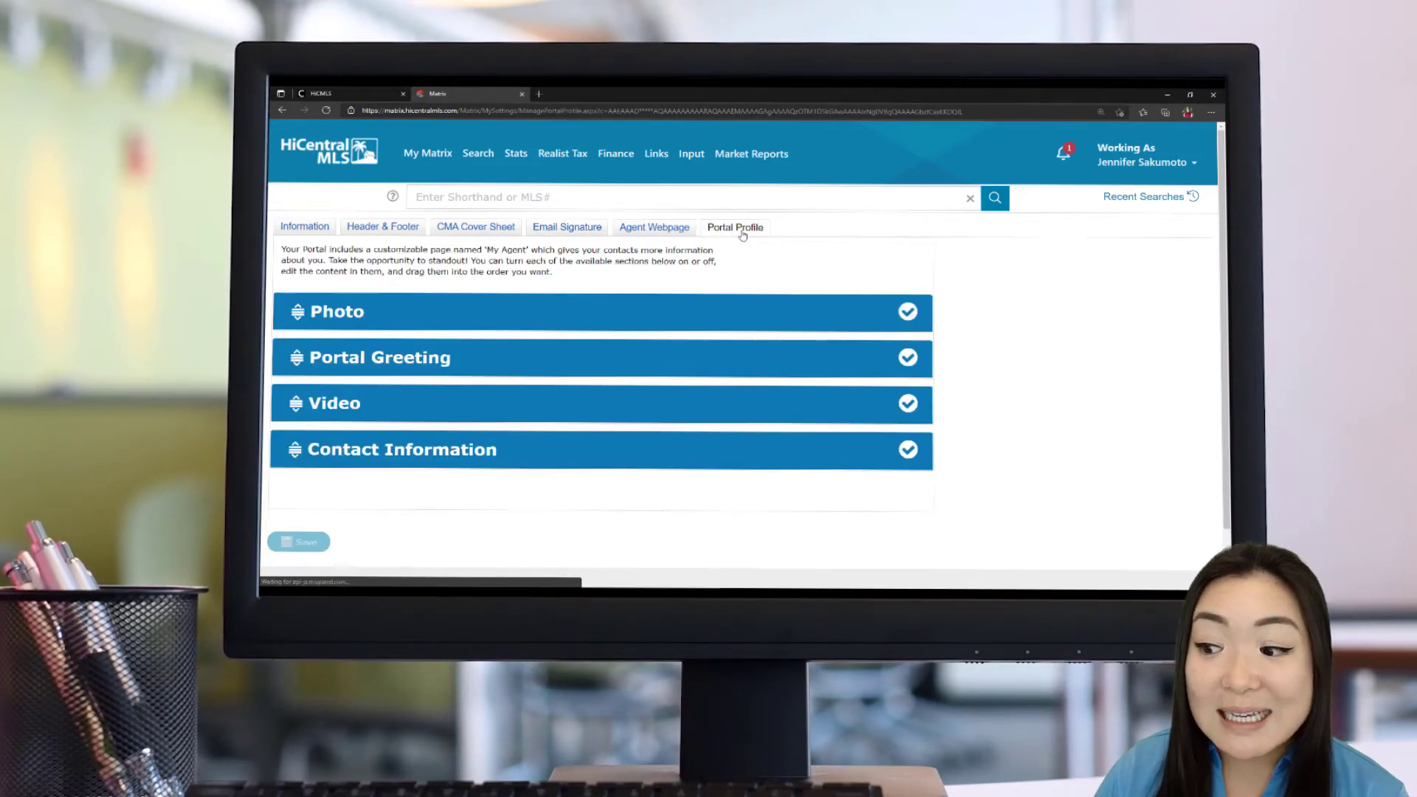
left_click(584, 321)
scroll(545, 371, "down", 5)
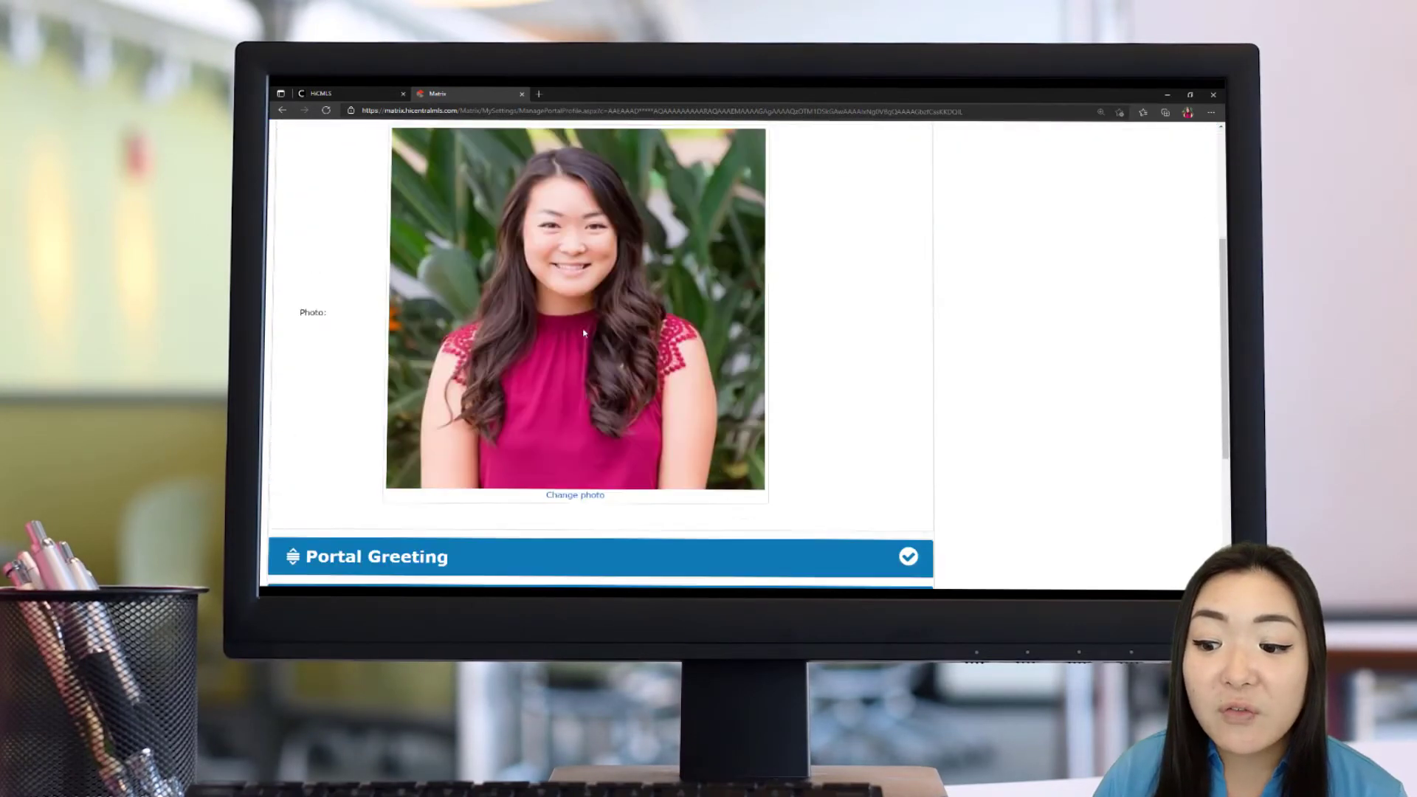
left_click(500, 368)
scroll(499, 367, "down", 3)
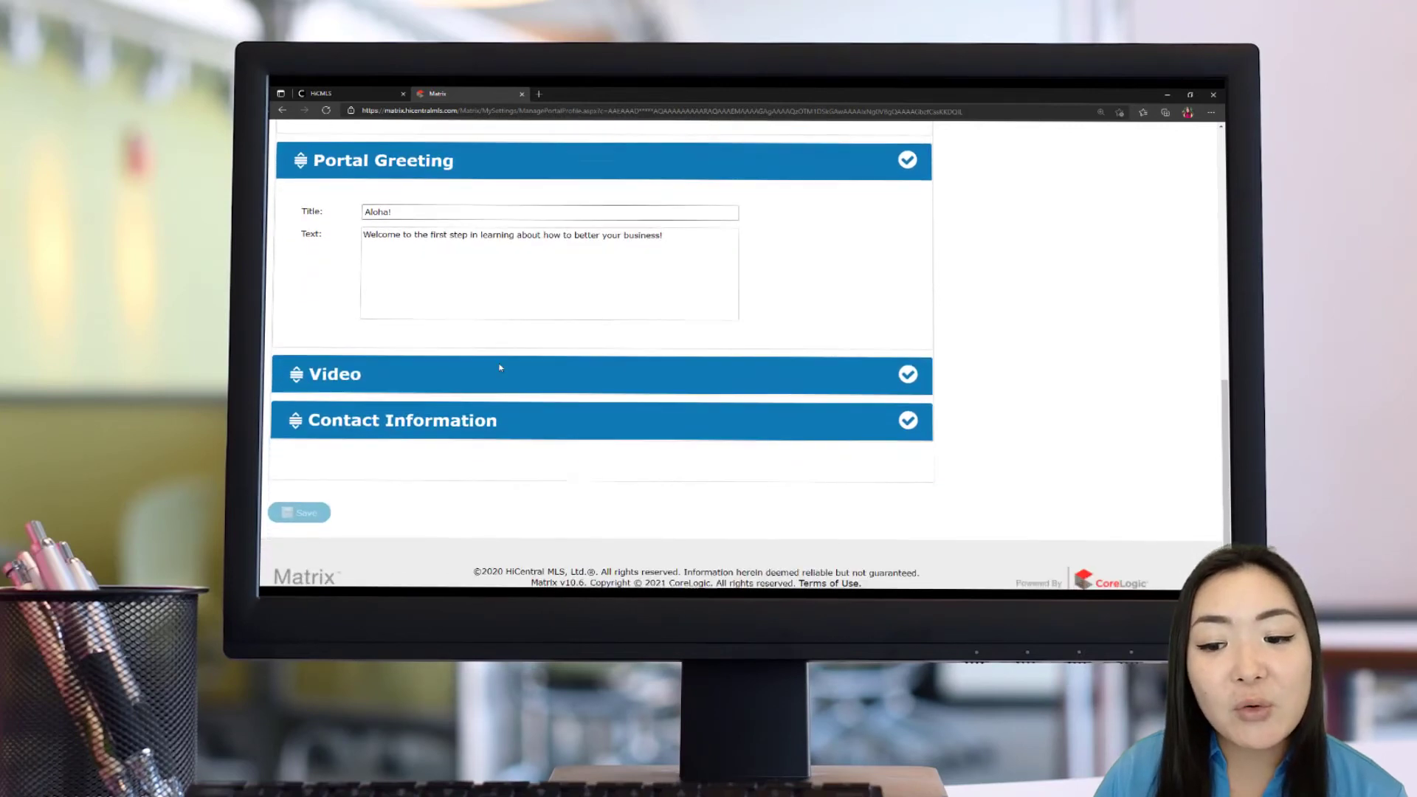
left_click(497, 374)
scroll(500, 382, "down", 3)
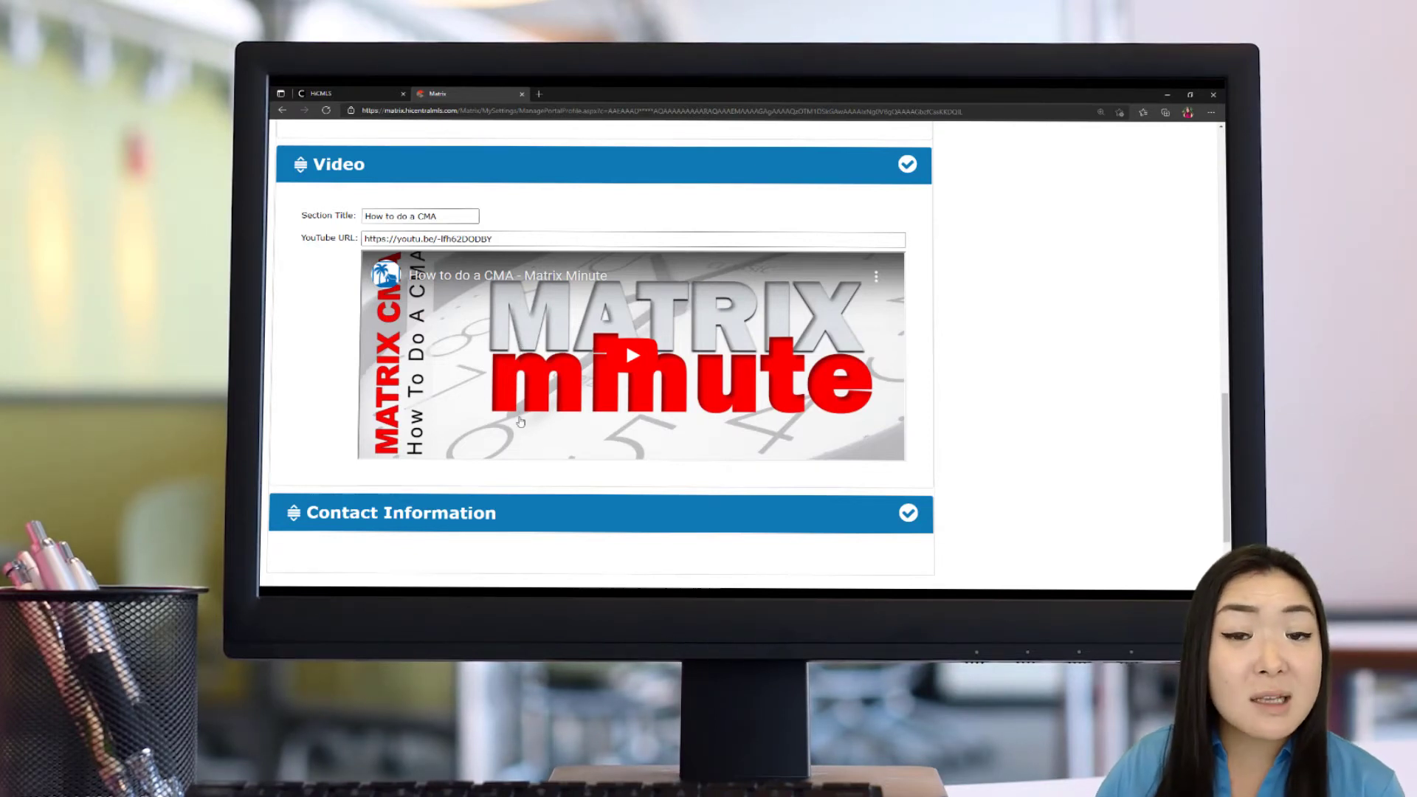
Step: Expand Contact Information, check the field choices for an empty line, then return to the top
scroll(509, 449, "down", 1)
scroll(509, 449, "down", 1)
left_click(454, 442)
scroll(590, 447, "down", 4)
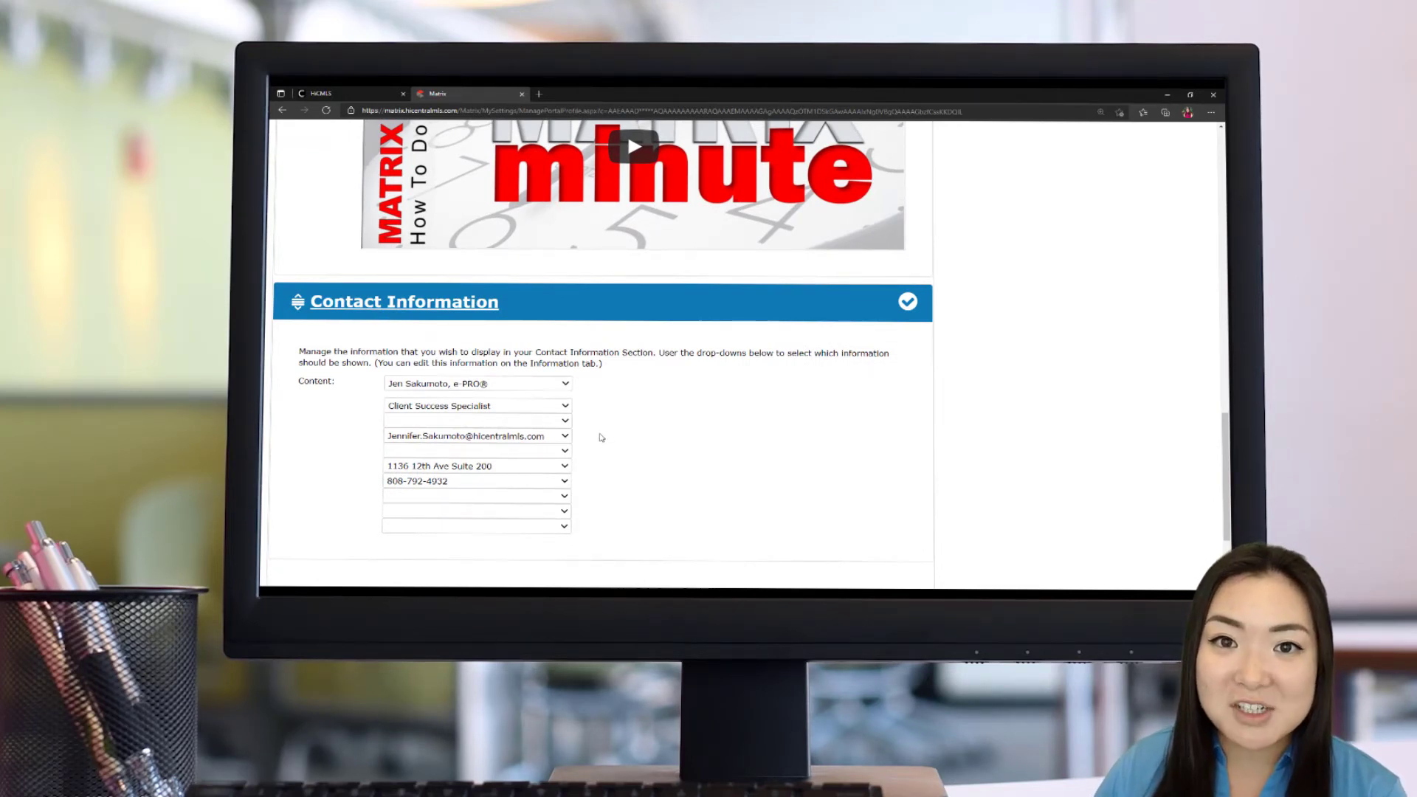
left_click(548, 512)
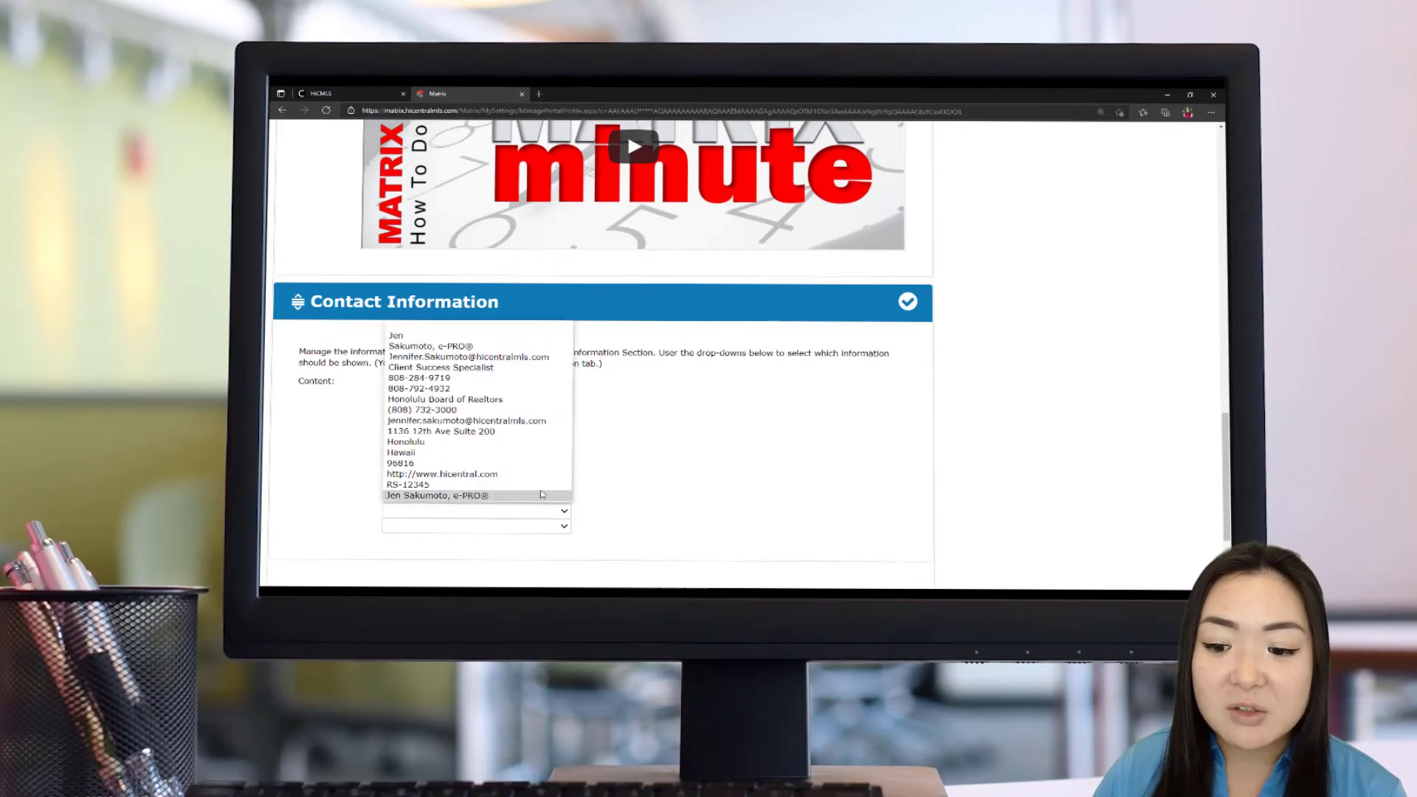
left_click(694, 465)
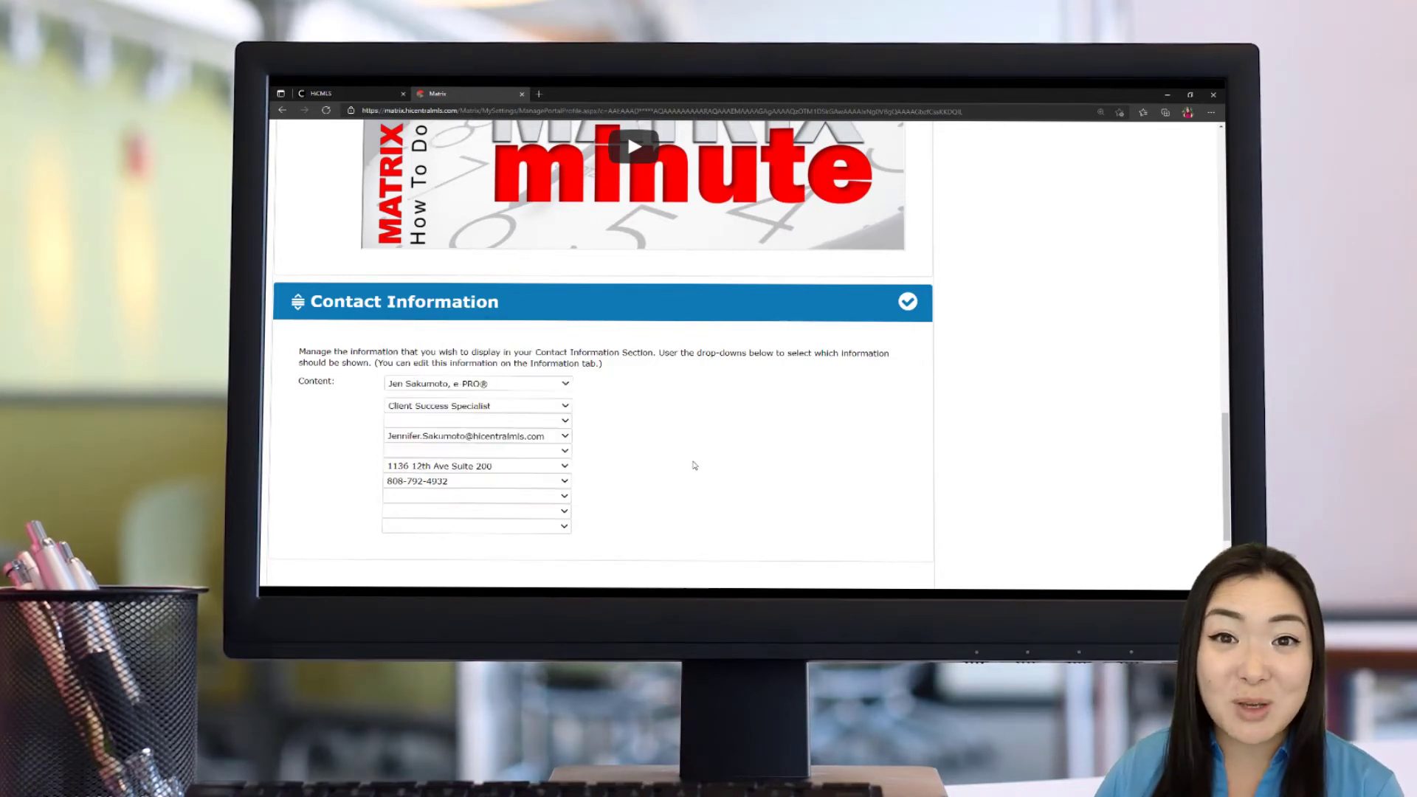
scroll(691, 465, "down", 2)
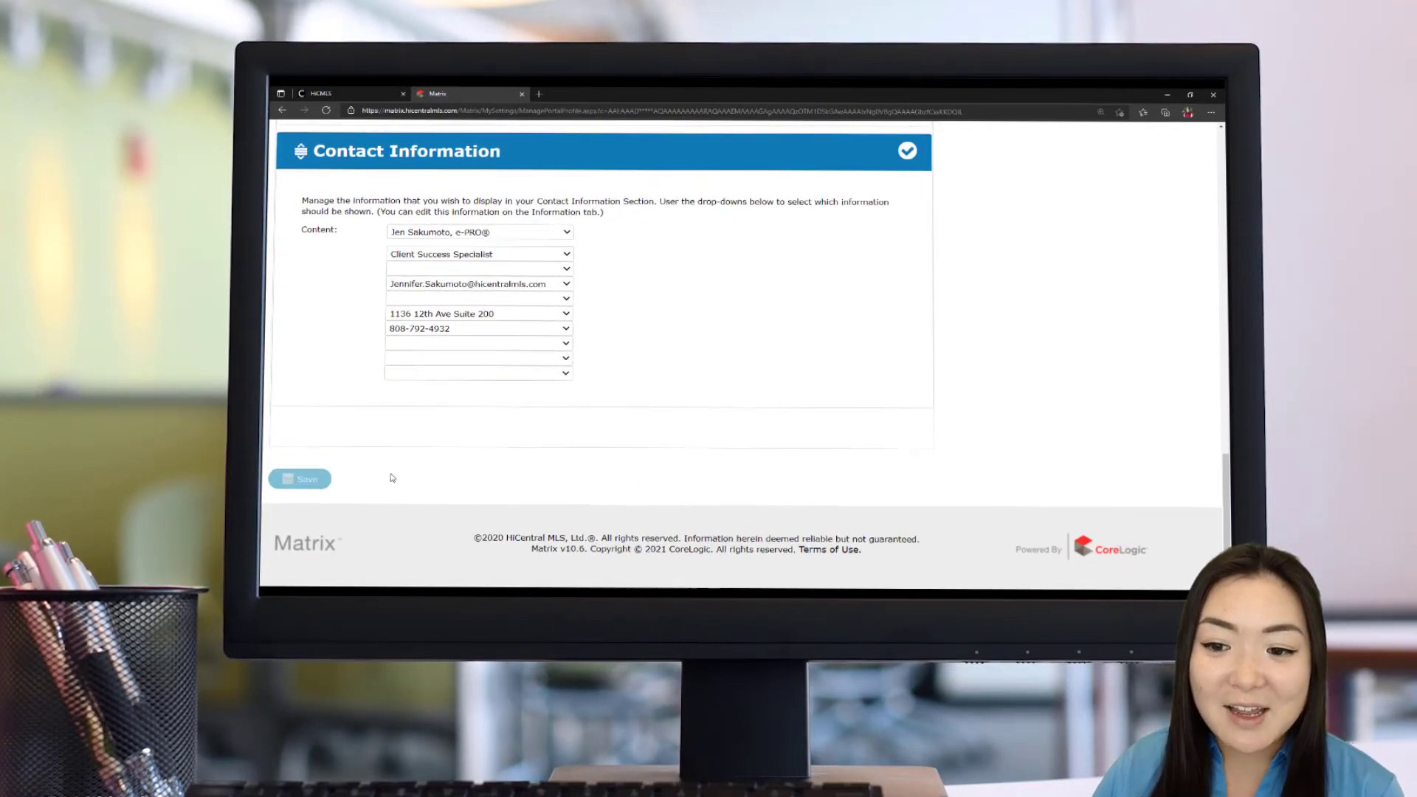
scroll(391, 477, "up", 3)
scroll(391, 476, "up", 10)
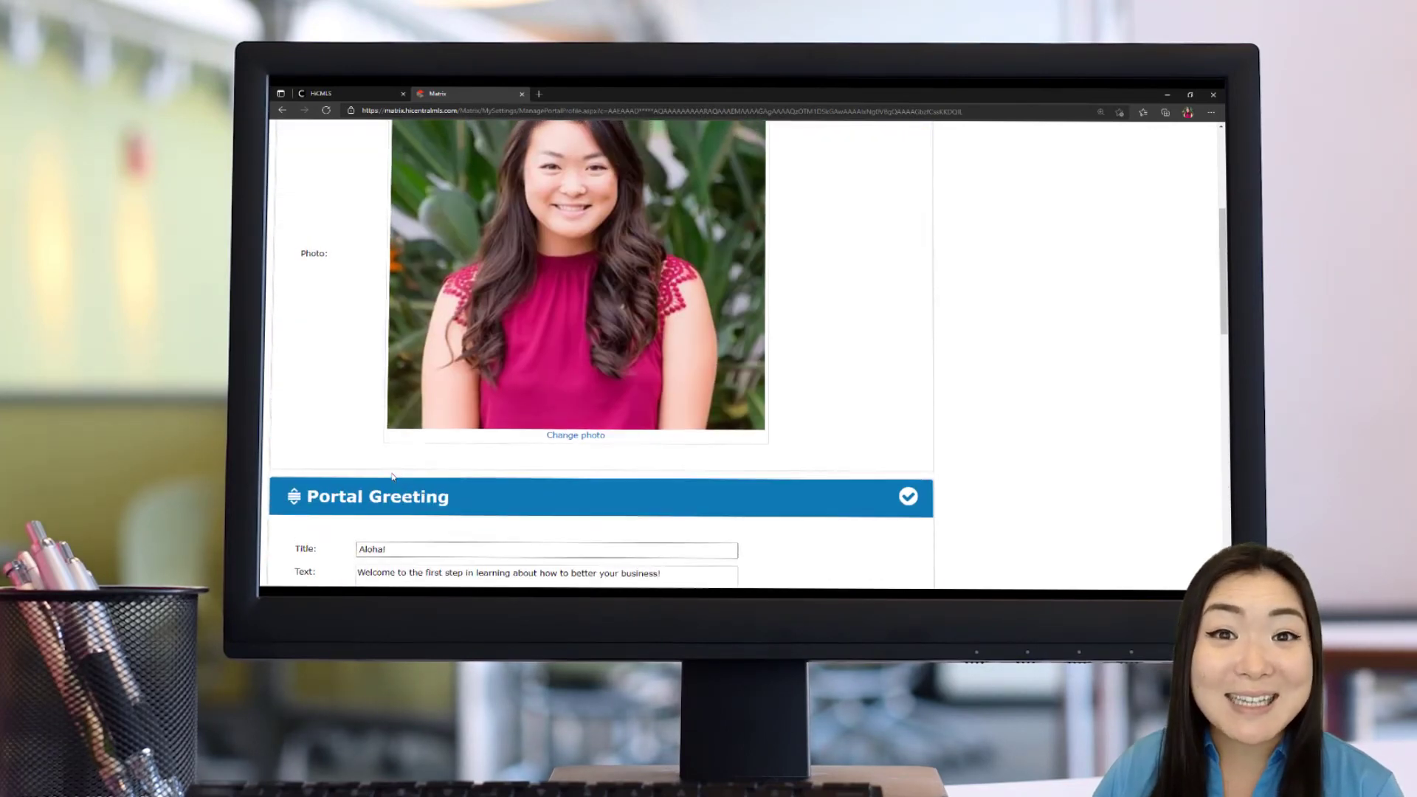
scroll(392, 477, "up", 1)
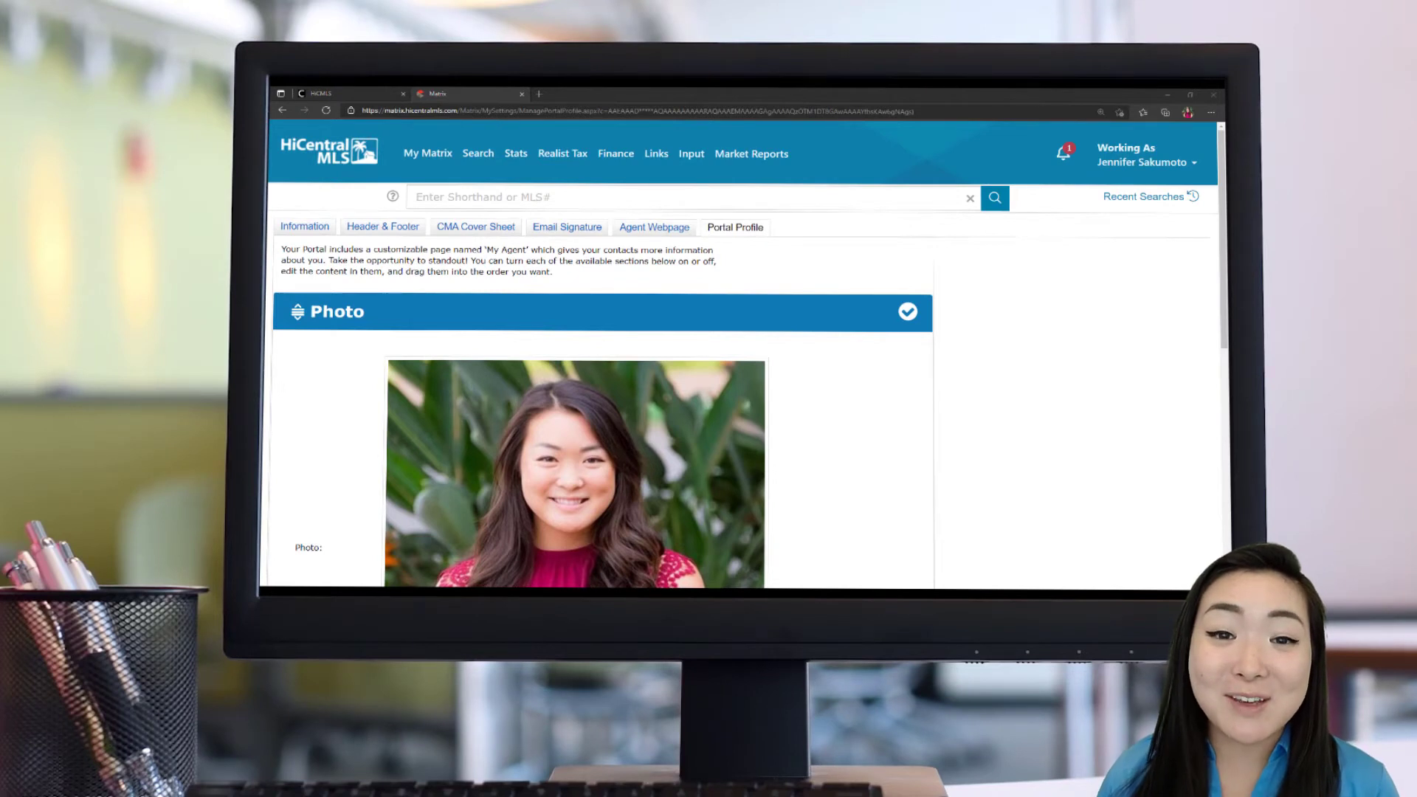
Step: Review the Agent Webpage Activation, Homepage Content, Map Area, Other Options and Additional Domains settings
left_click(684, 228)
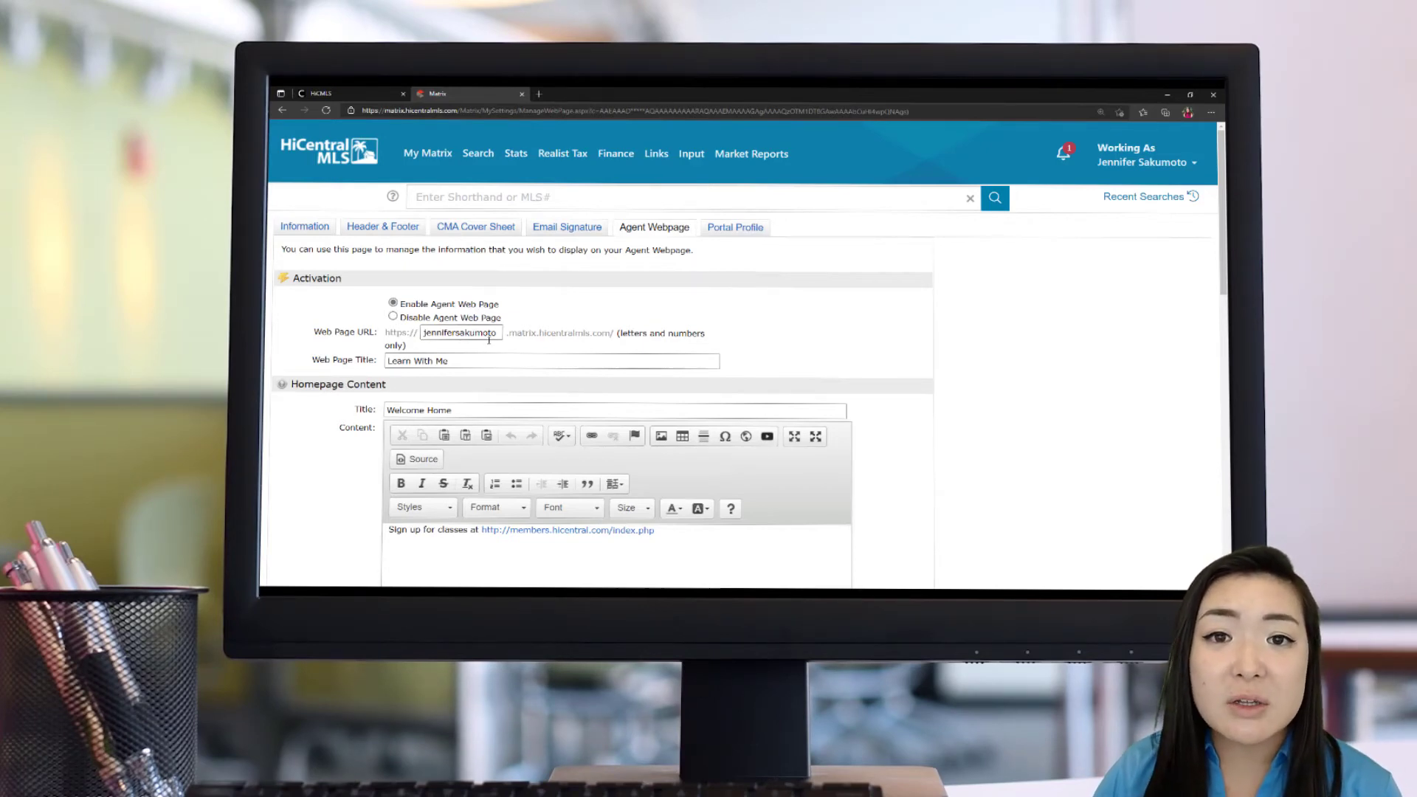
scroll(807, 345, "down", 10)
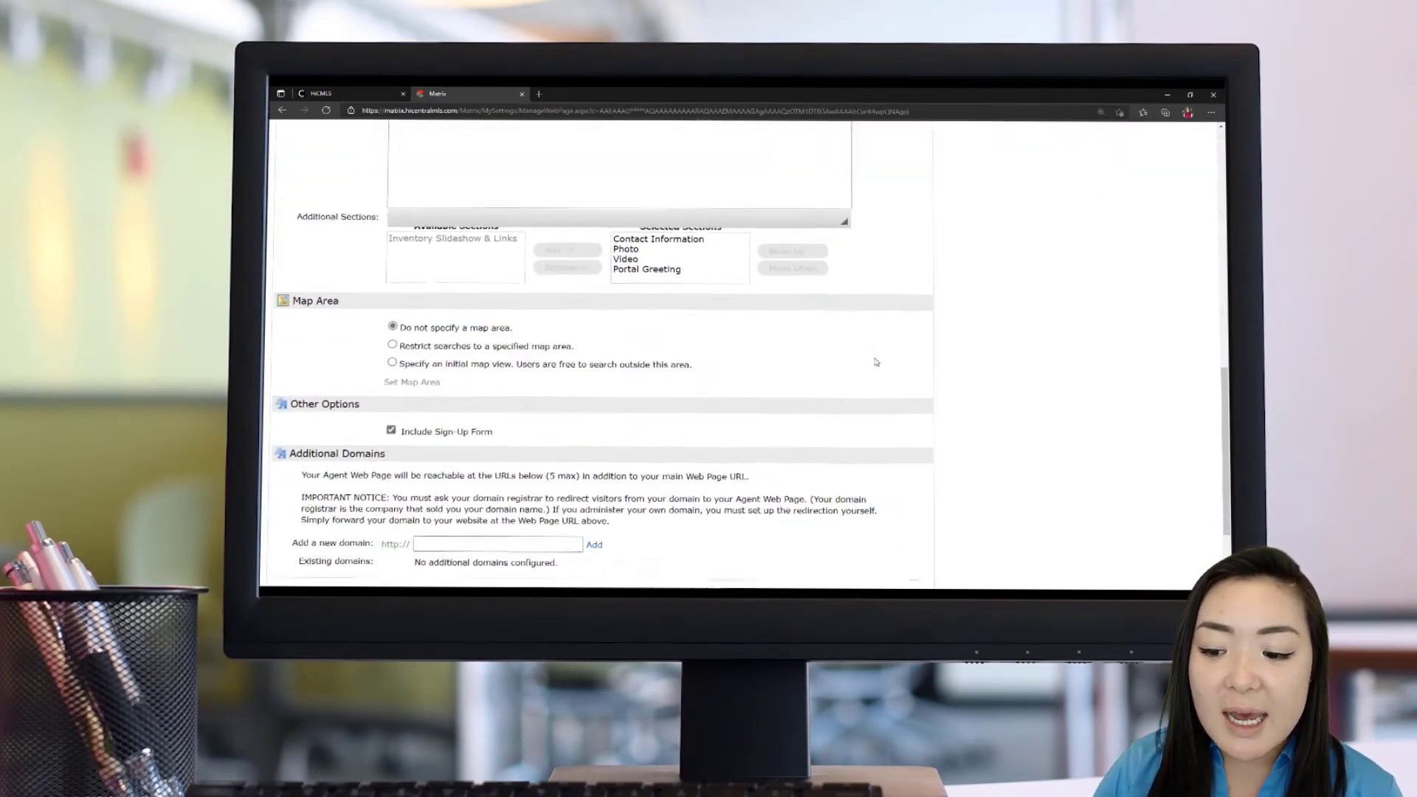
scroll(876, 362, "down", 3)
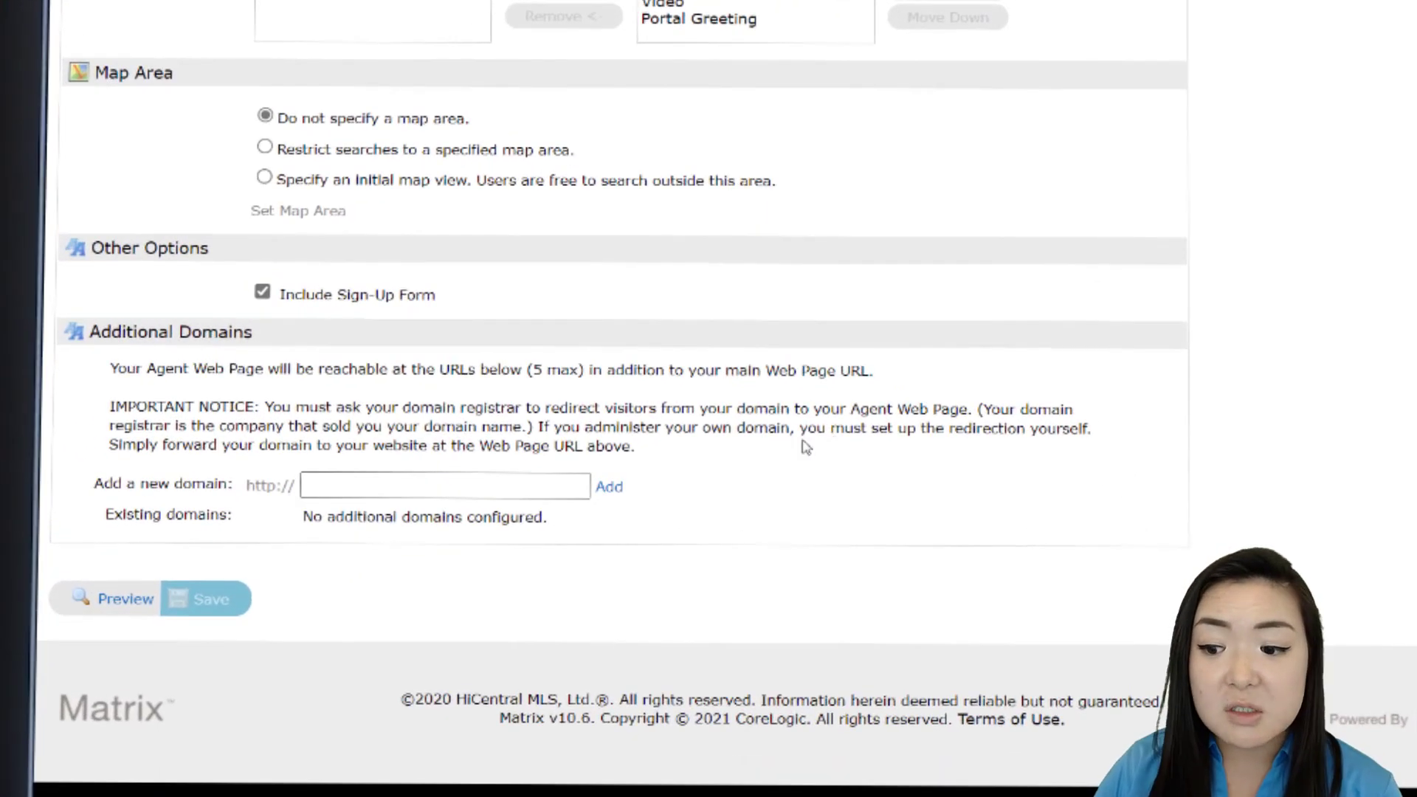
left_click_drag(806, 447, 81, 411)
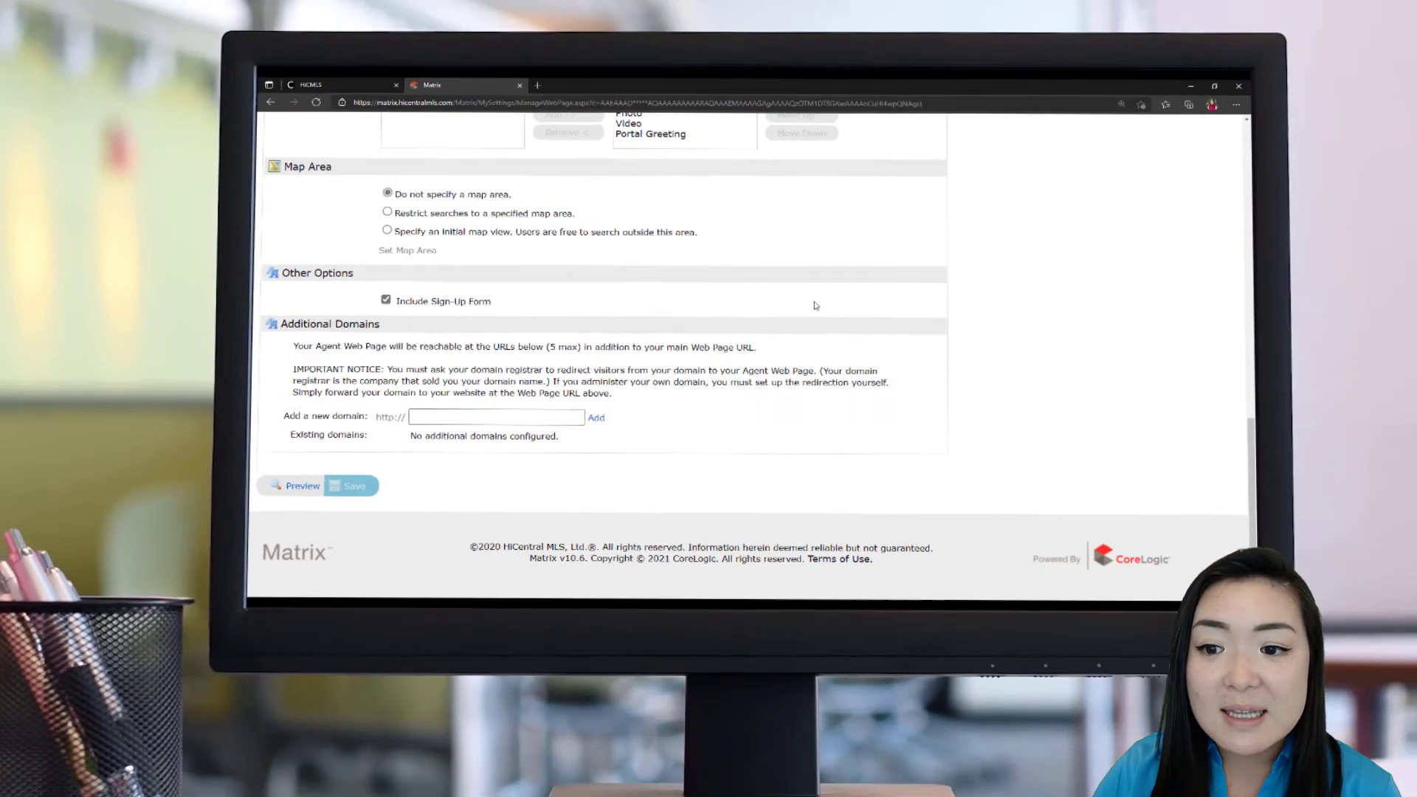
scroll(770, 390, "up", 10)
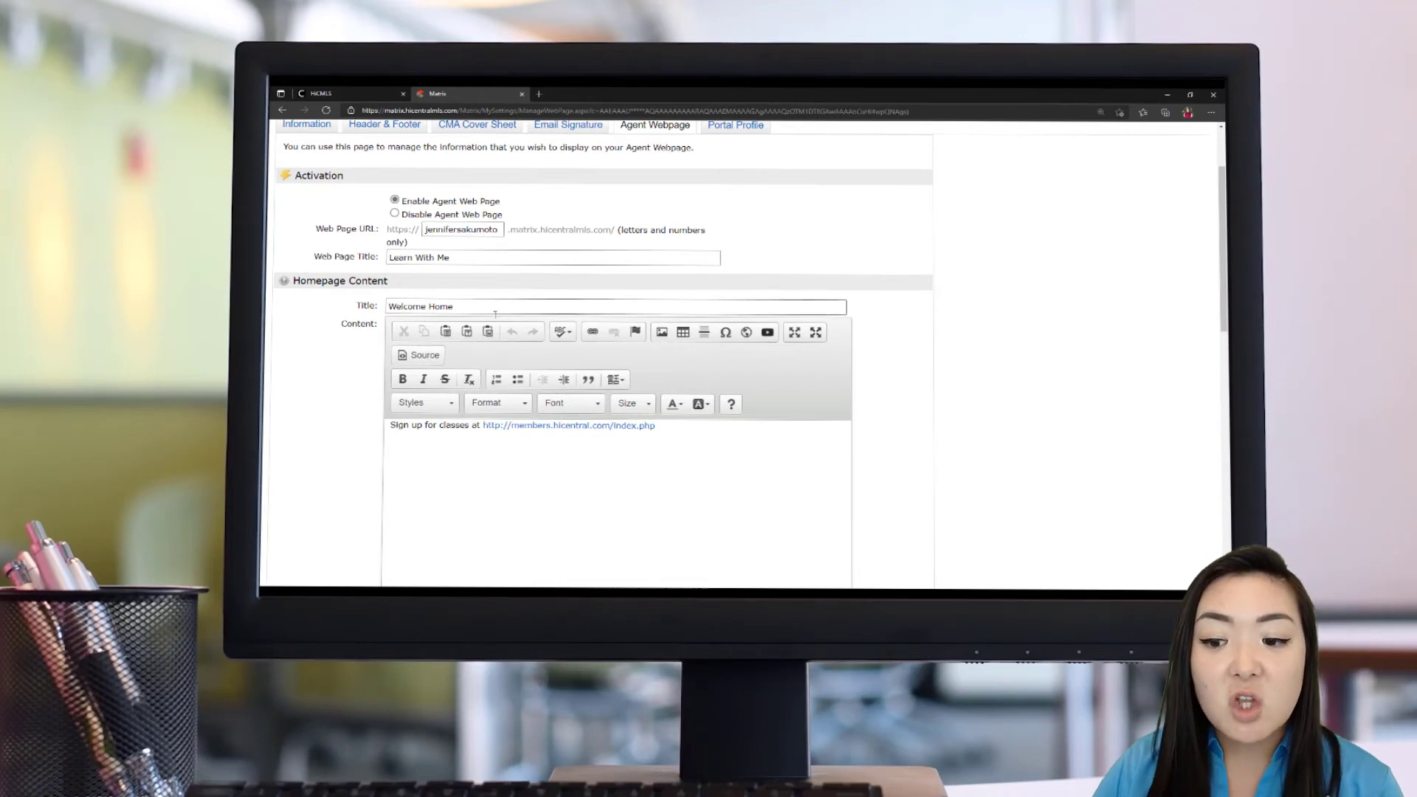
scroll(540, 463, "down", 1)
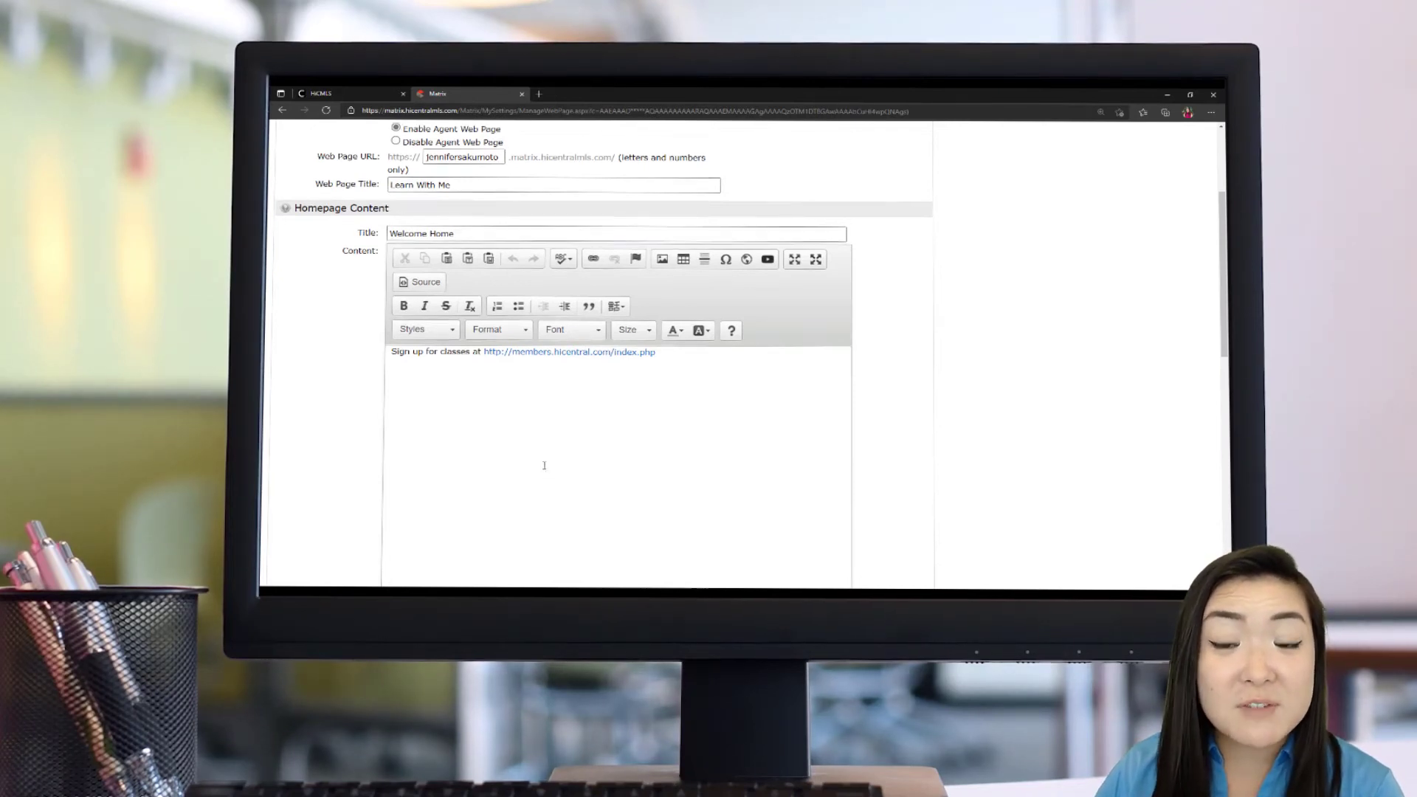
scroll(544, 465, "down", 5)
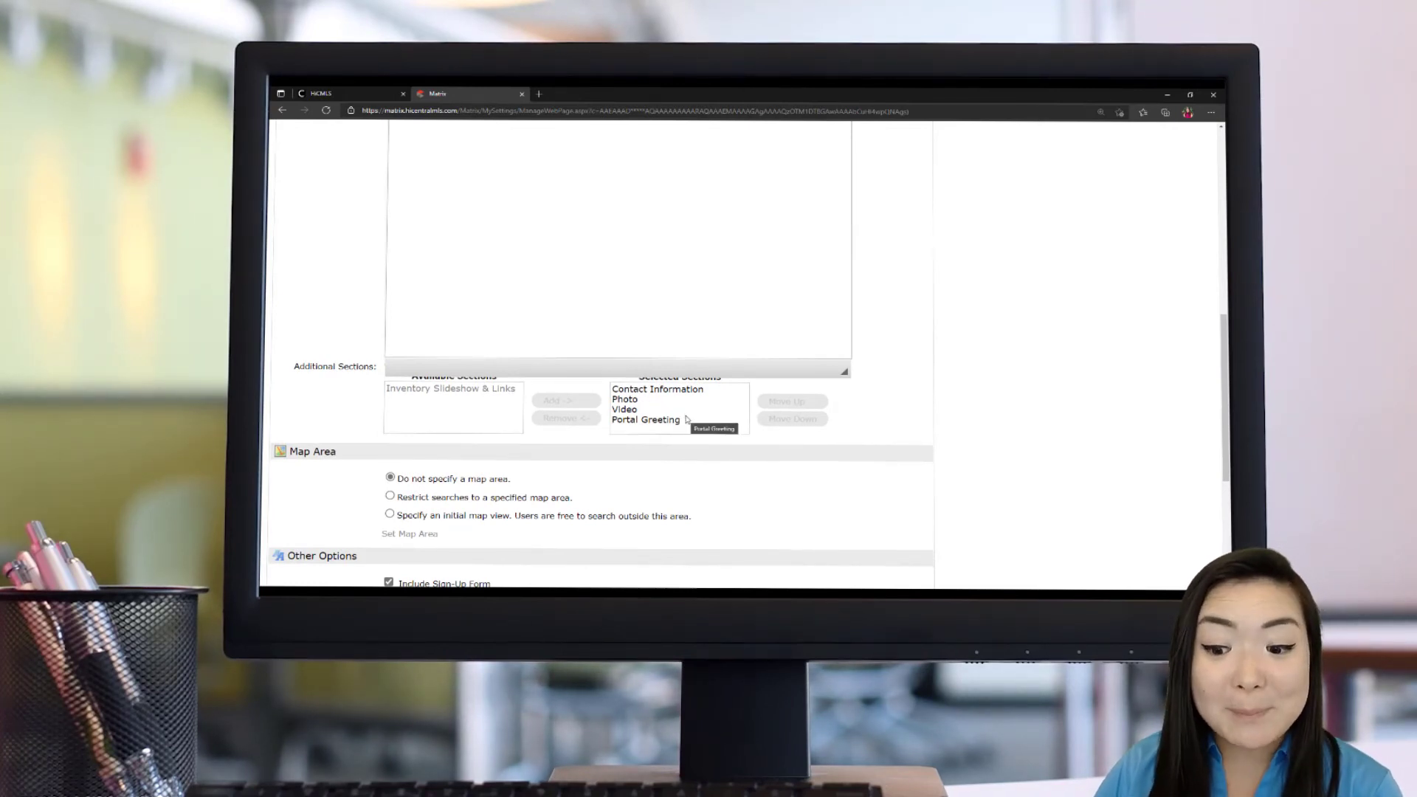
scroll(516, 435, "down", 2)
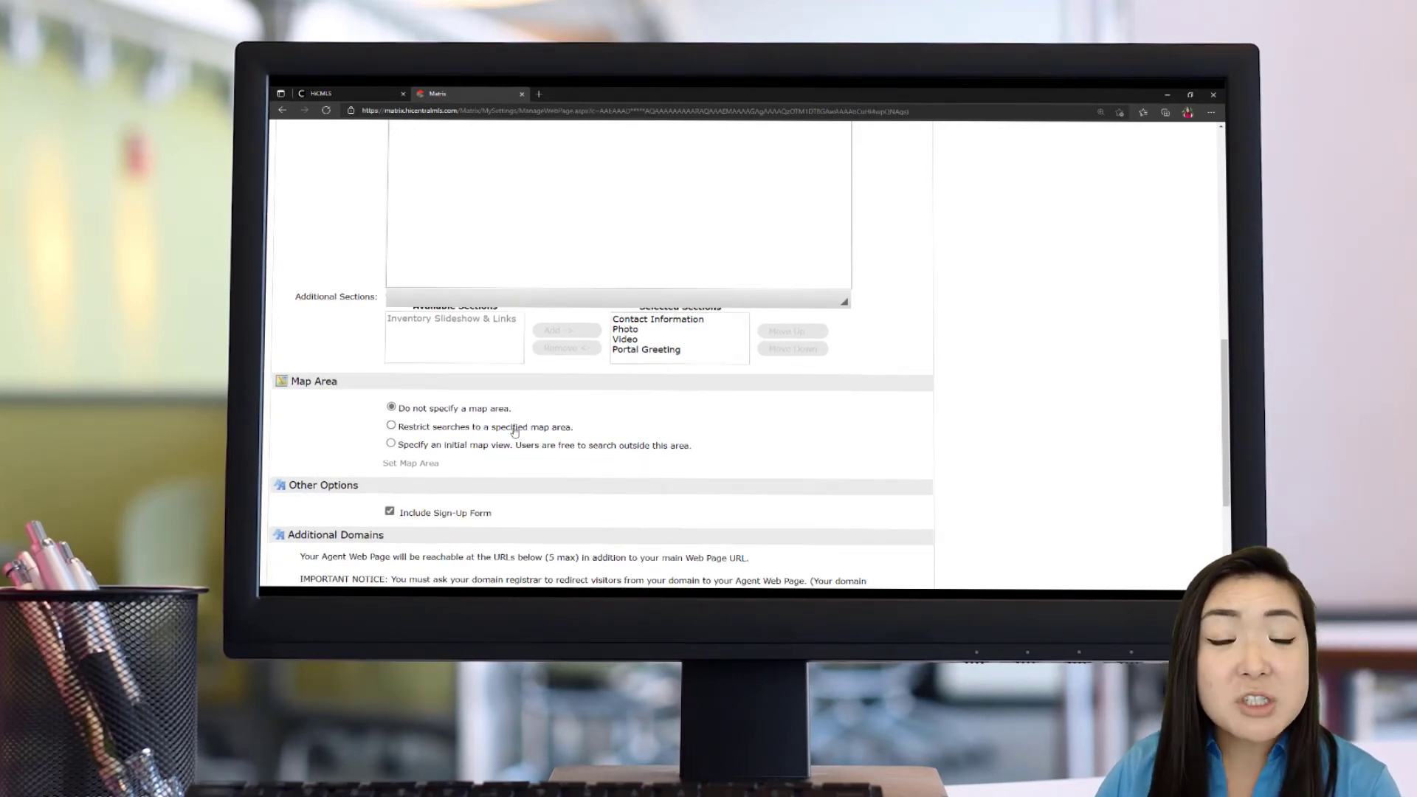
scroll(515, 432, "down", 4)
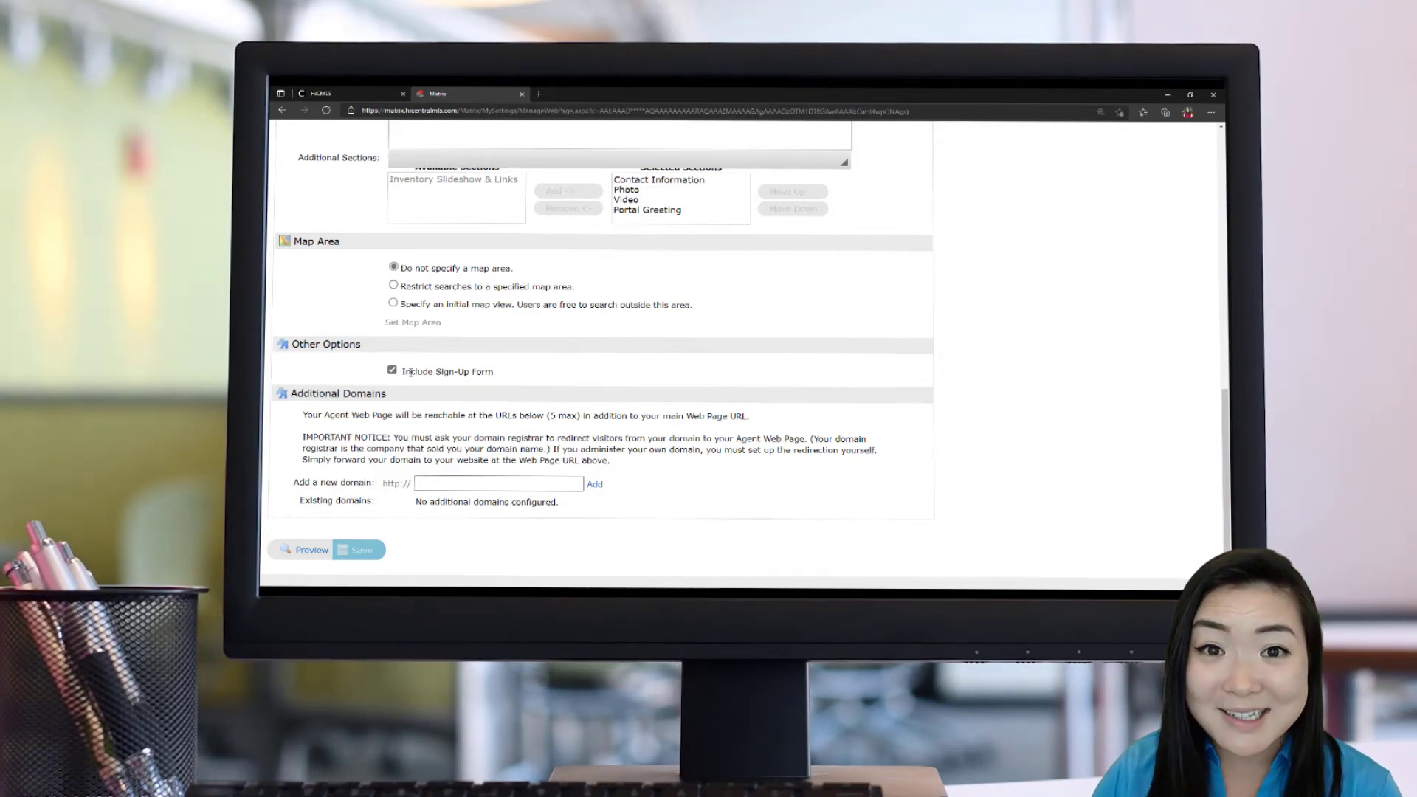
Step: Preview the agent web page in a new tab, opening and cancelling its Sign up form
left_click(313, 549)
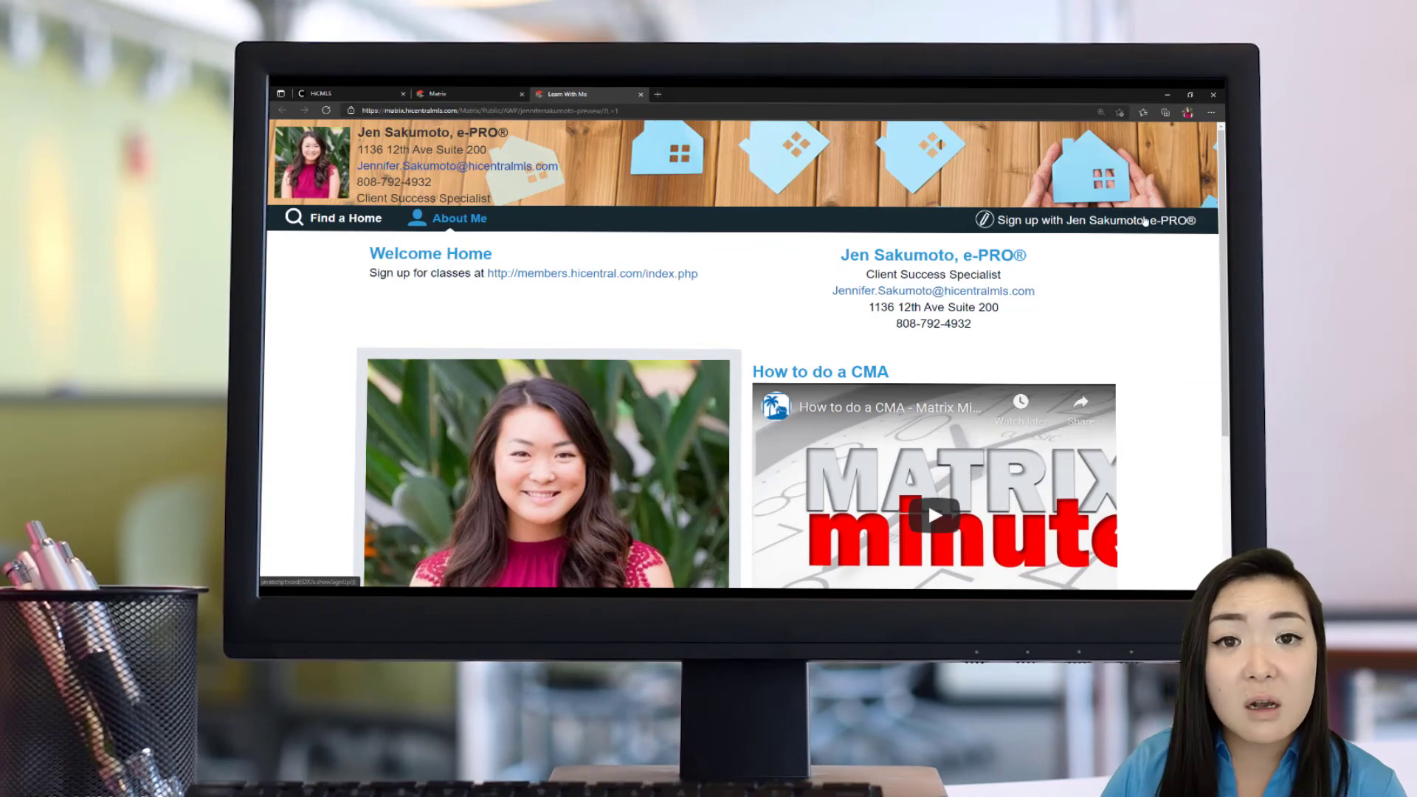
left_click(1145, 221)
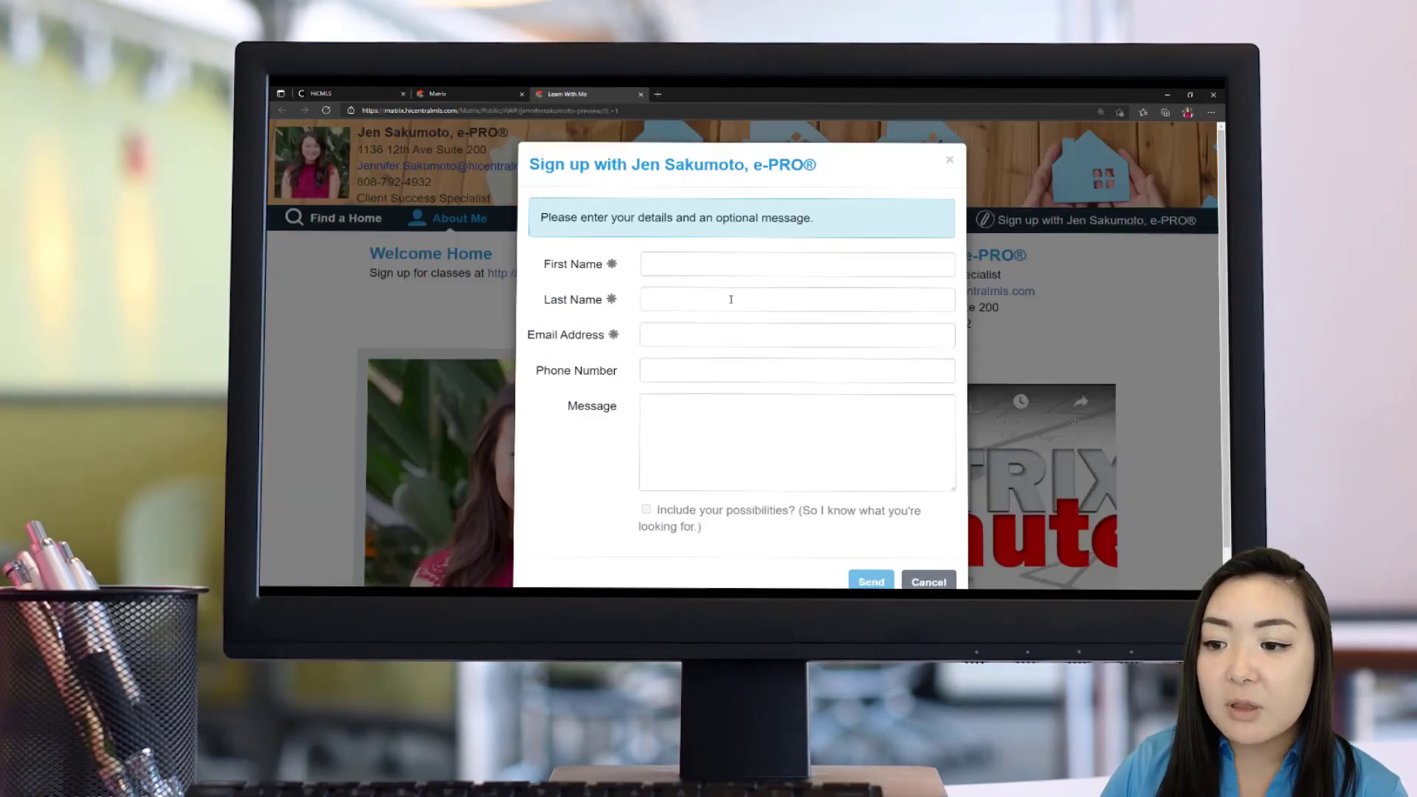
scroll(733, 299, "down", 1)
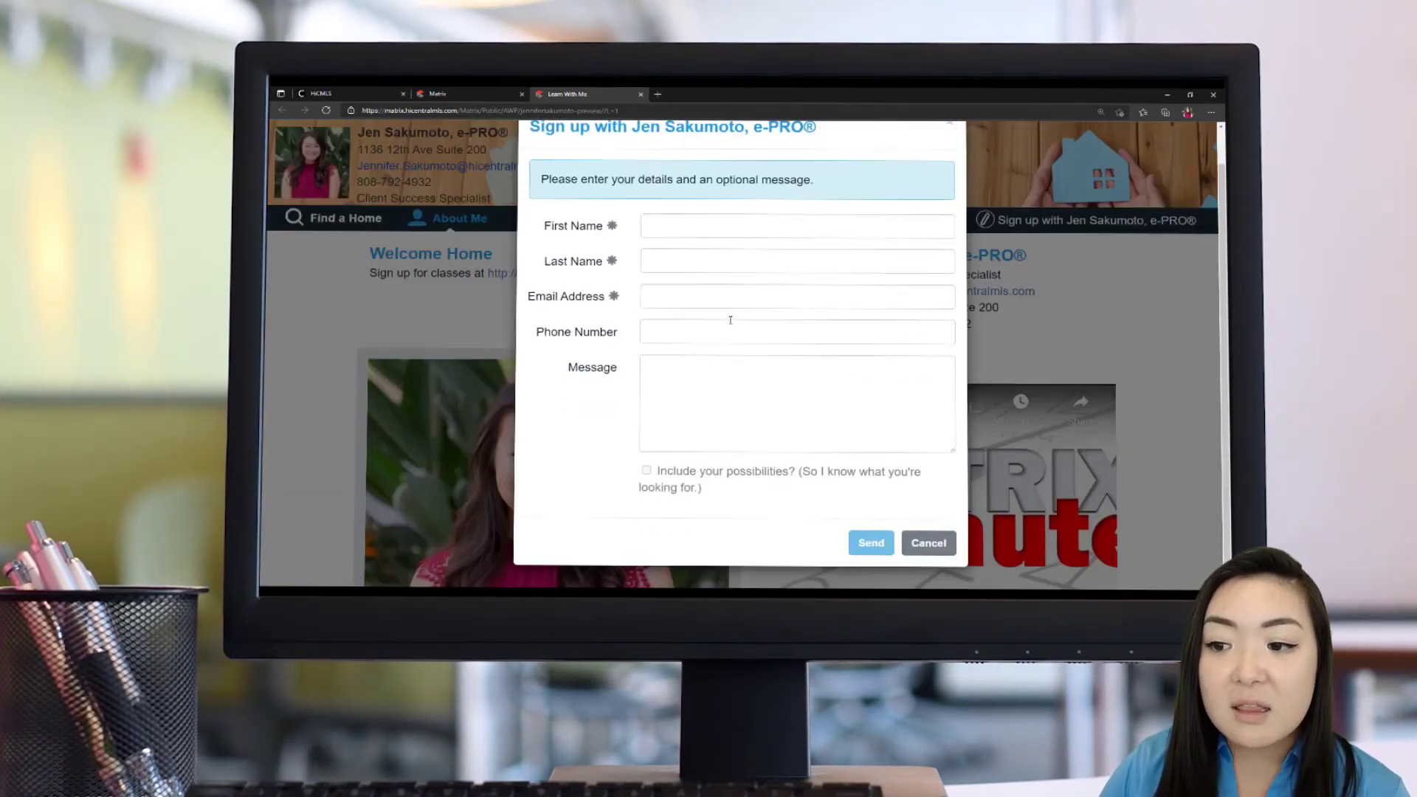
left_click(945, 555)
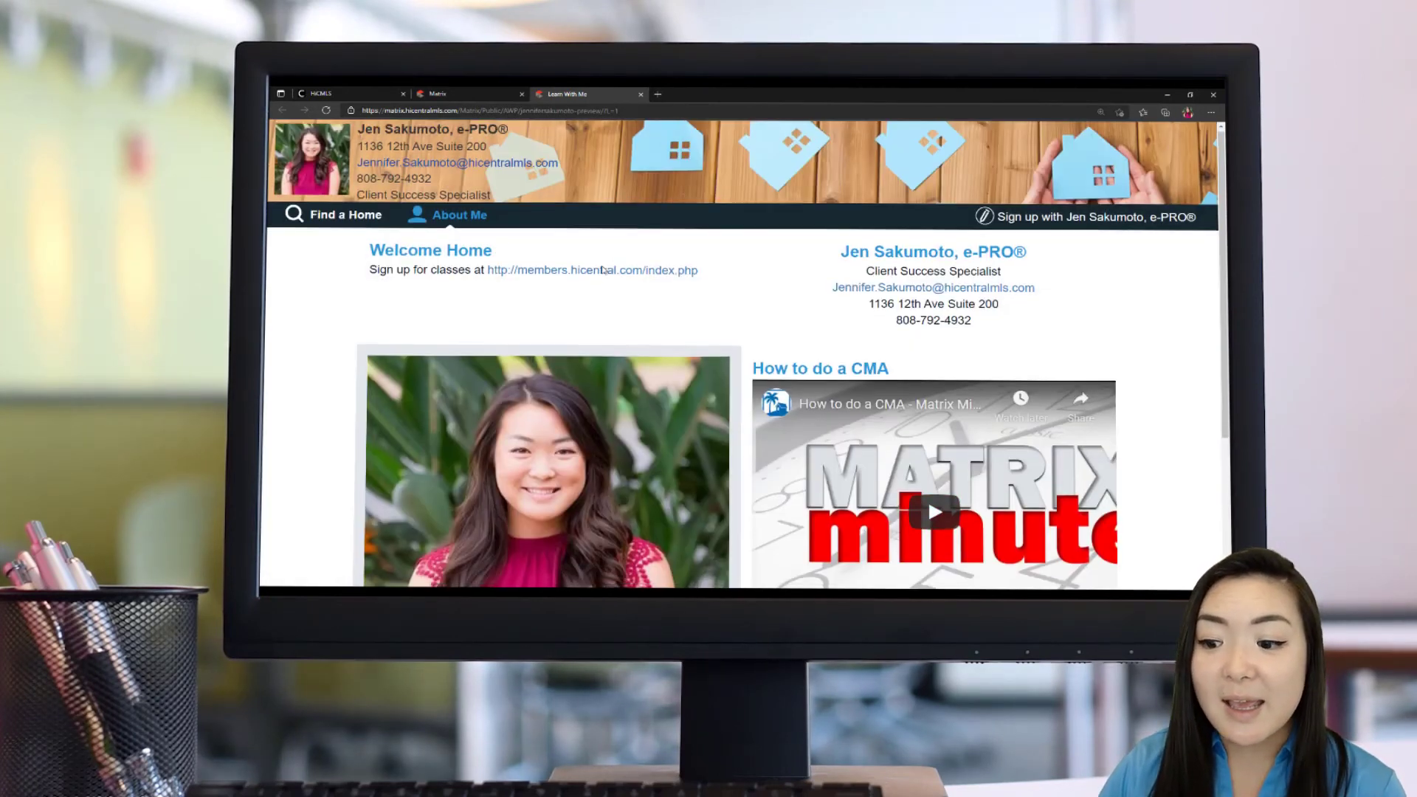
Step: Bring up the preview's Find a Home search filters over the Oahu map
scroll(604, 270, "down", 1)
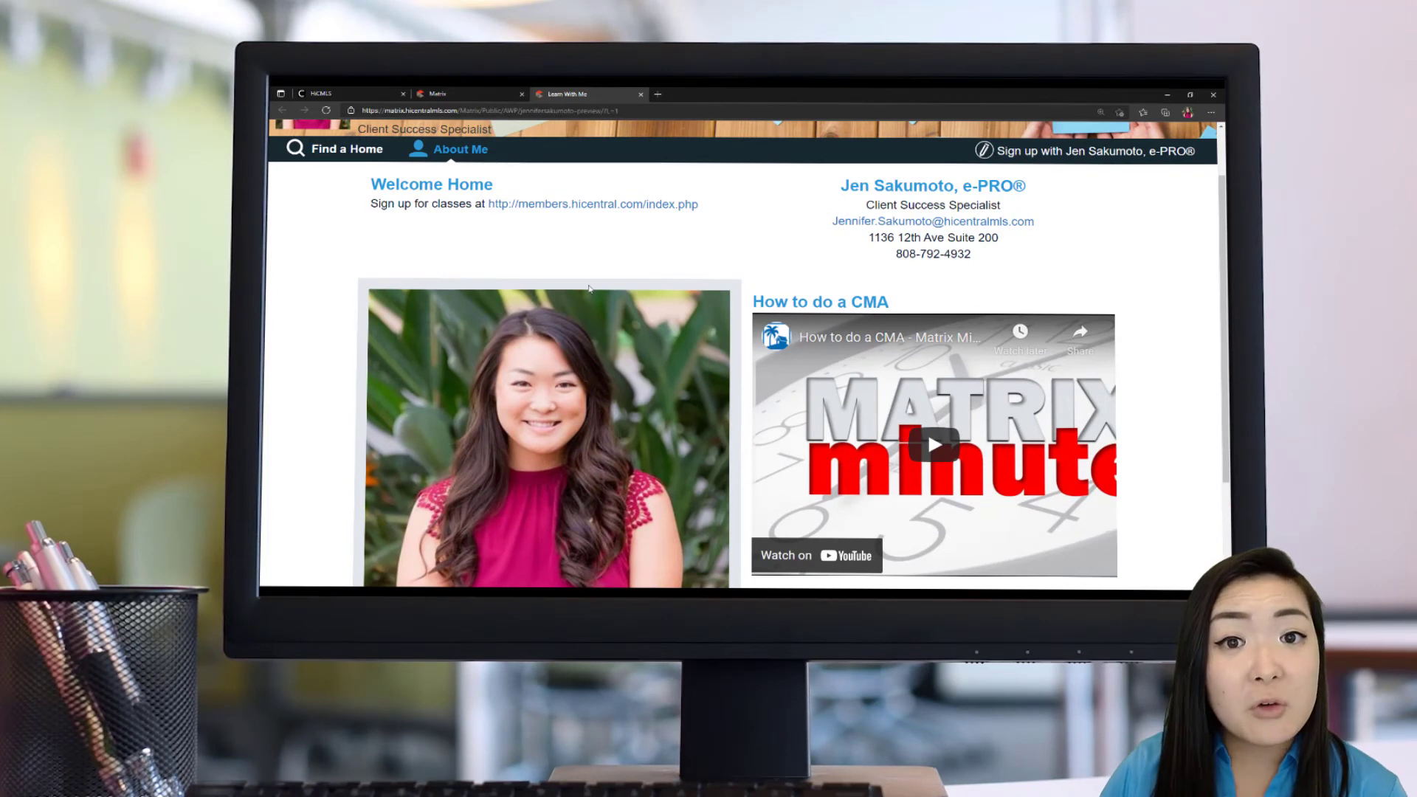
scroll(589, 289, "up", 1)
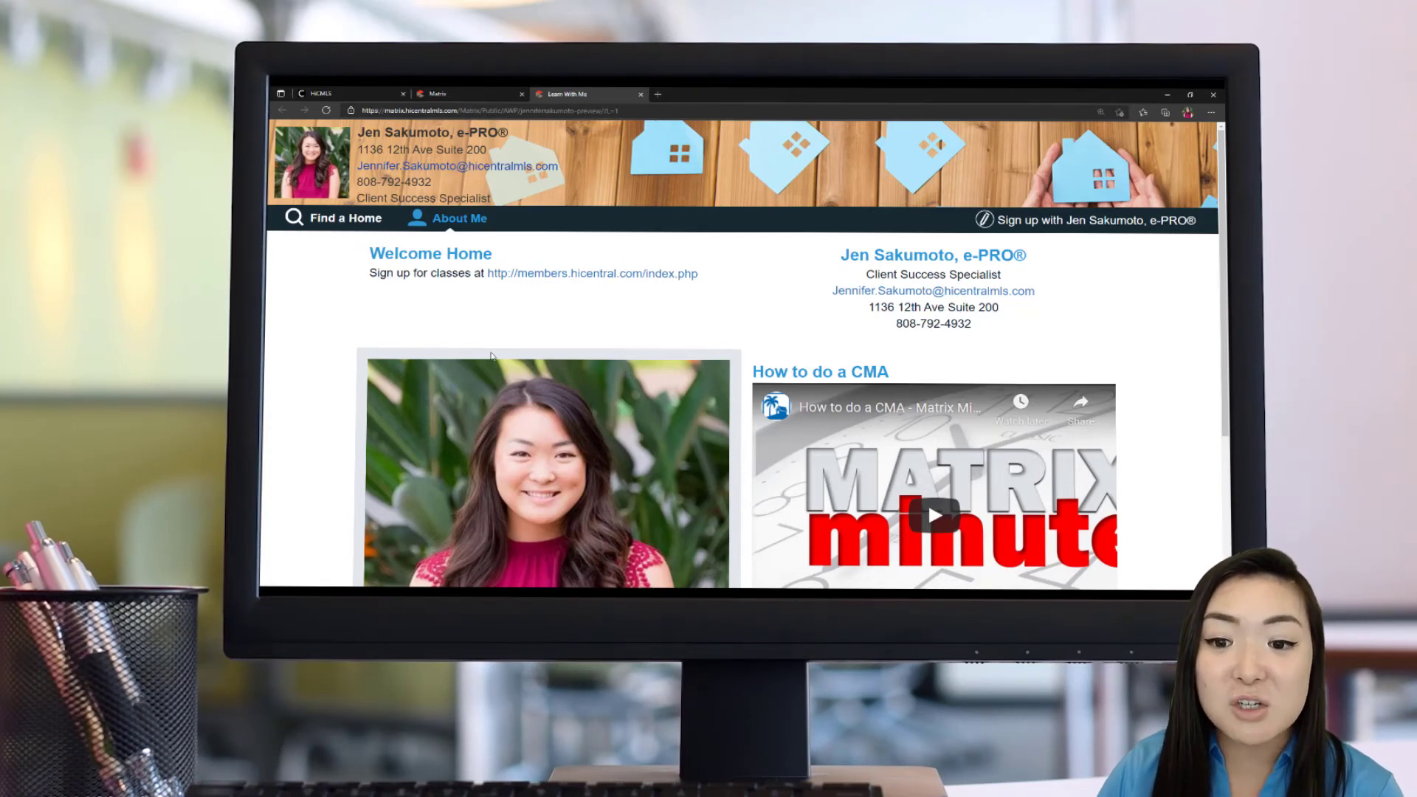
left_click(336, 218)
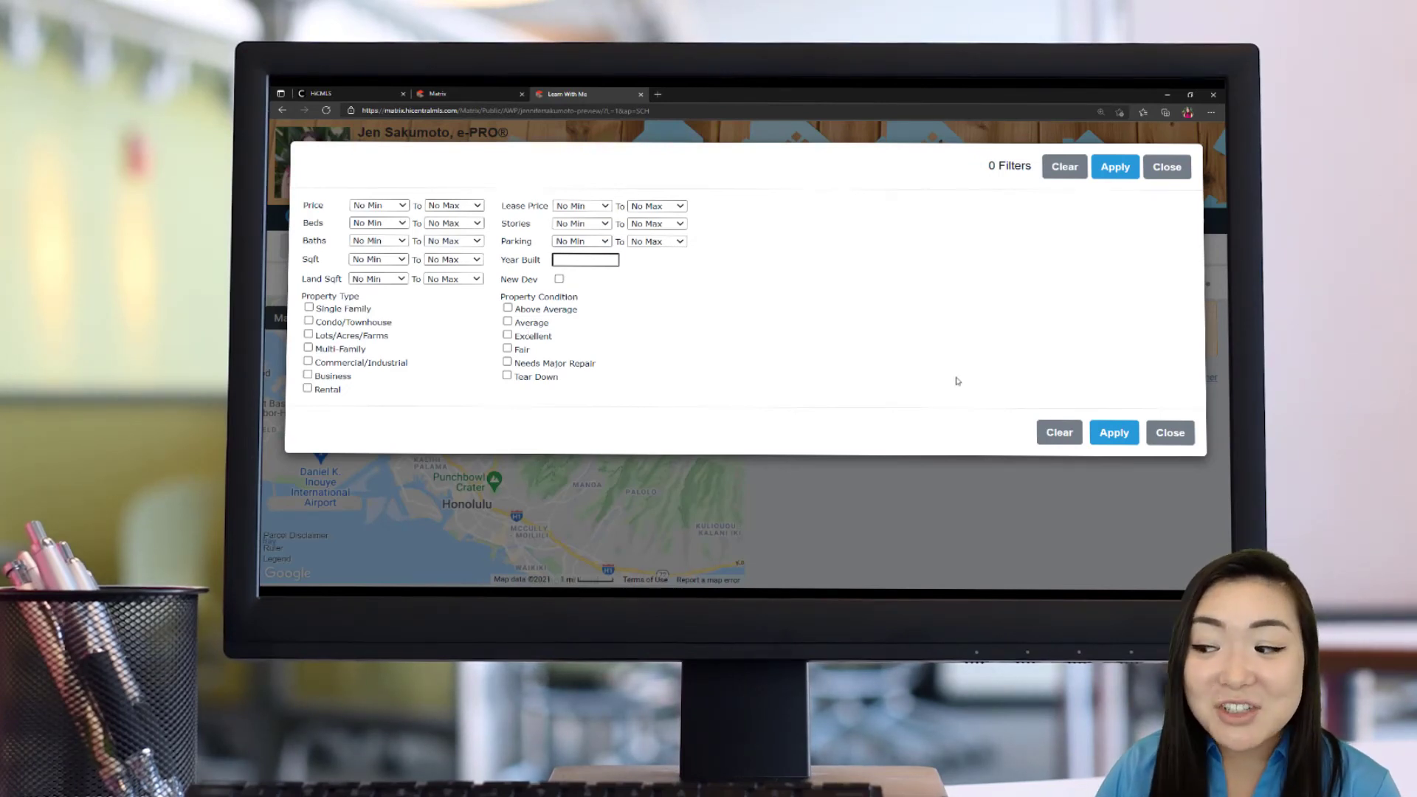
Step: Close the property filter options and start a new browser tab addressed to youtube.com
left_click(1157, 437)
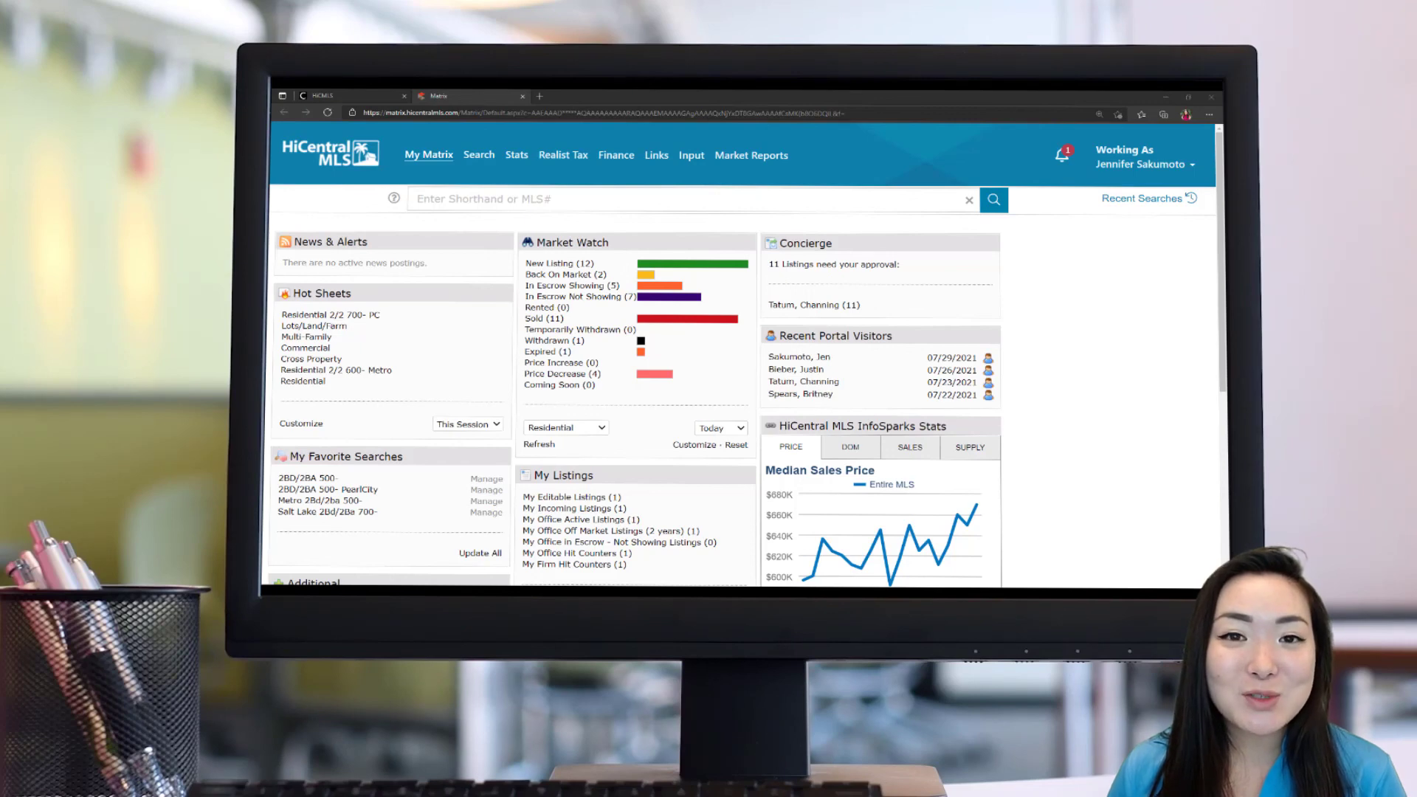
left_click(540, 96)
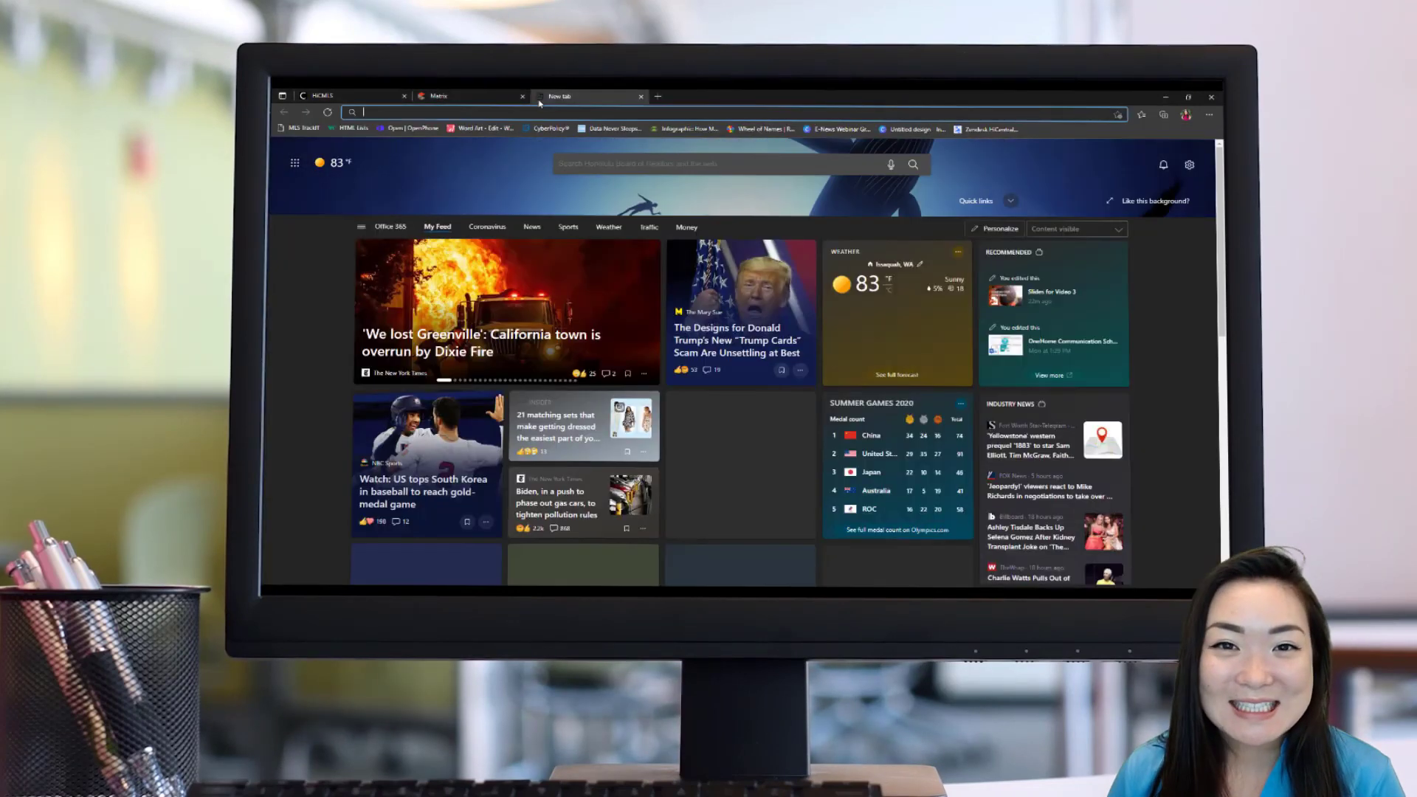
type("youtu")
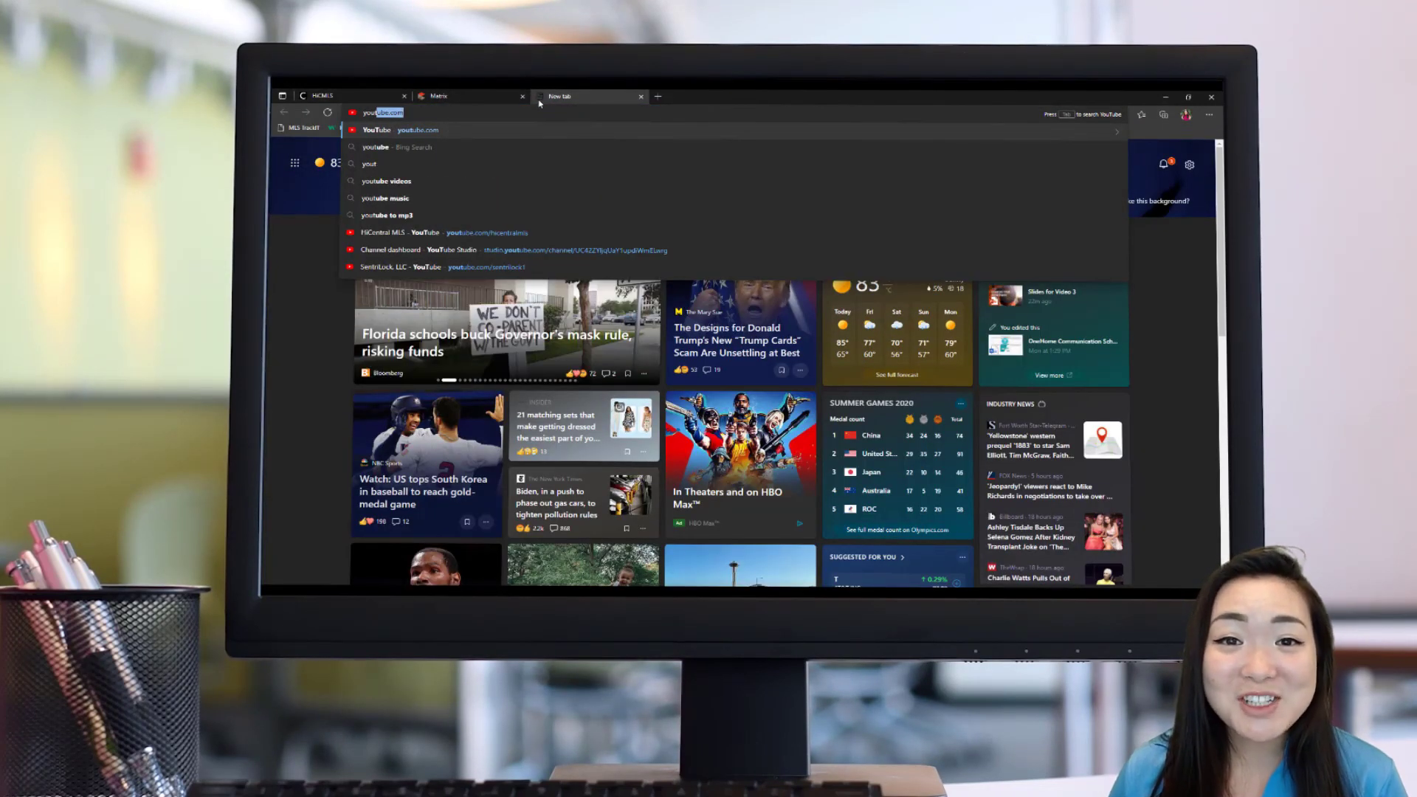
type("be.com/hicentralmls")
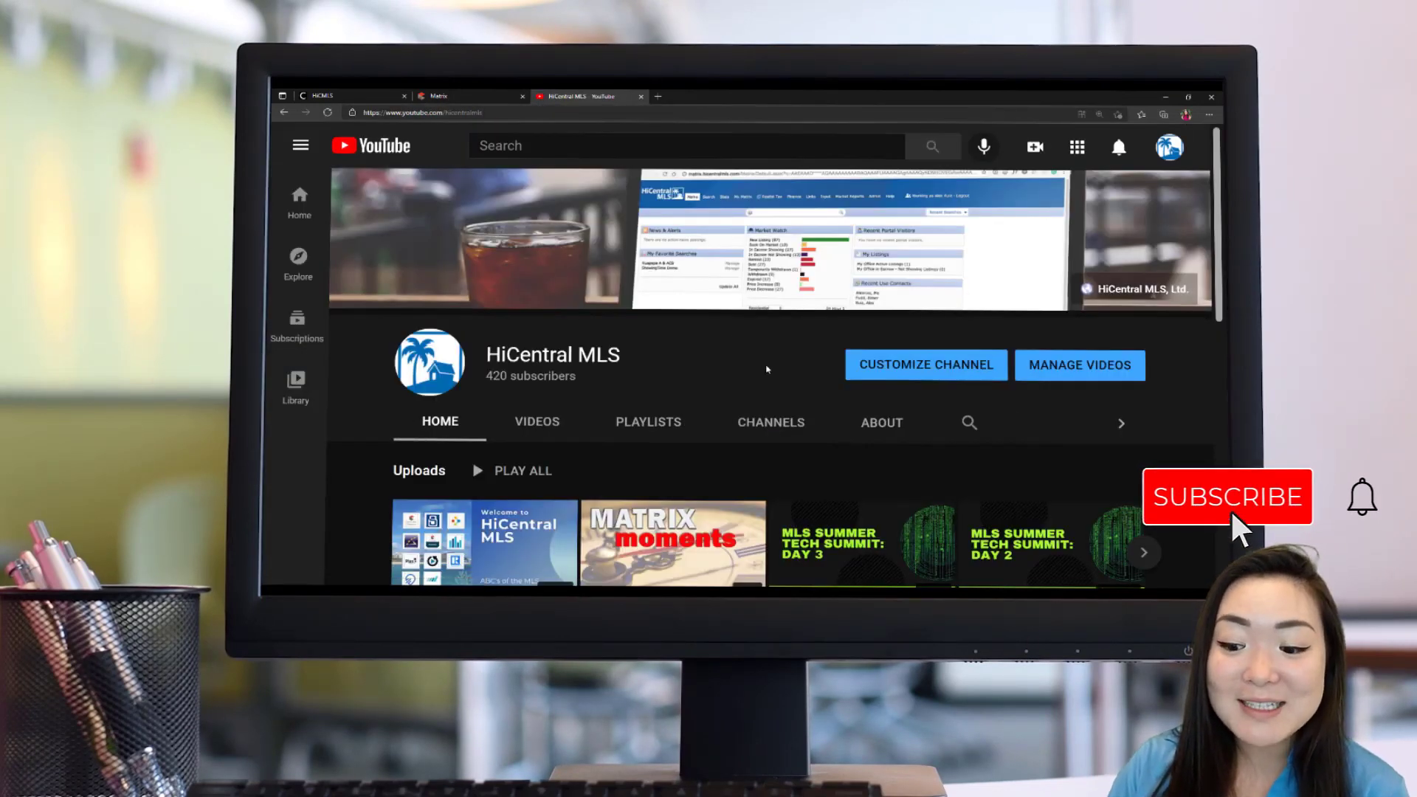
Step: Scroll the HiCentral MLS channel page down to its created playlists and popular uploads
scroll(767, 369, "down", 5)
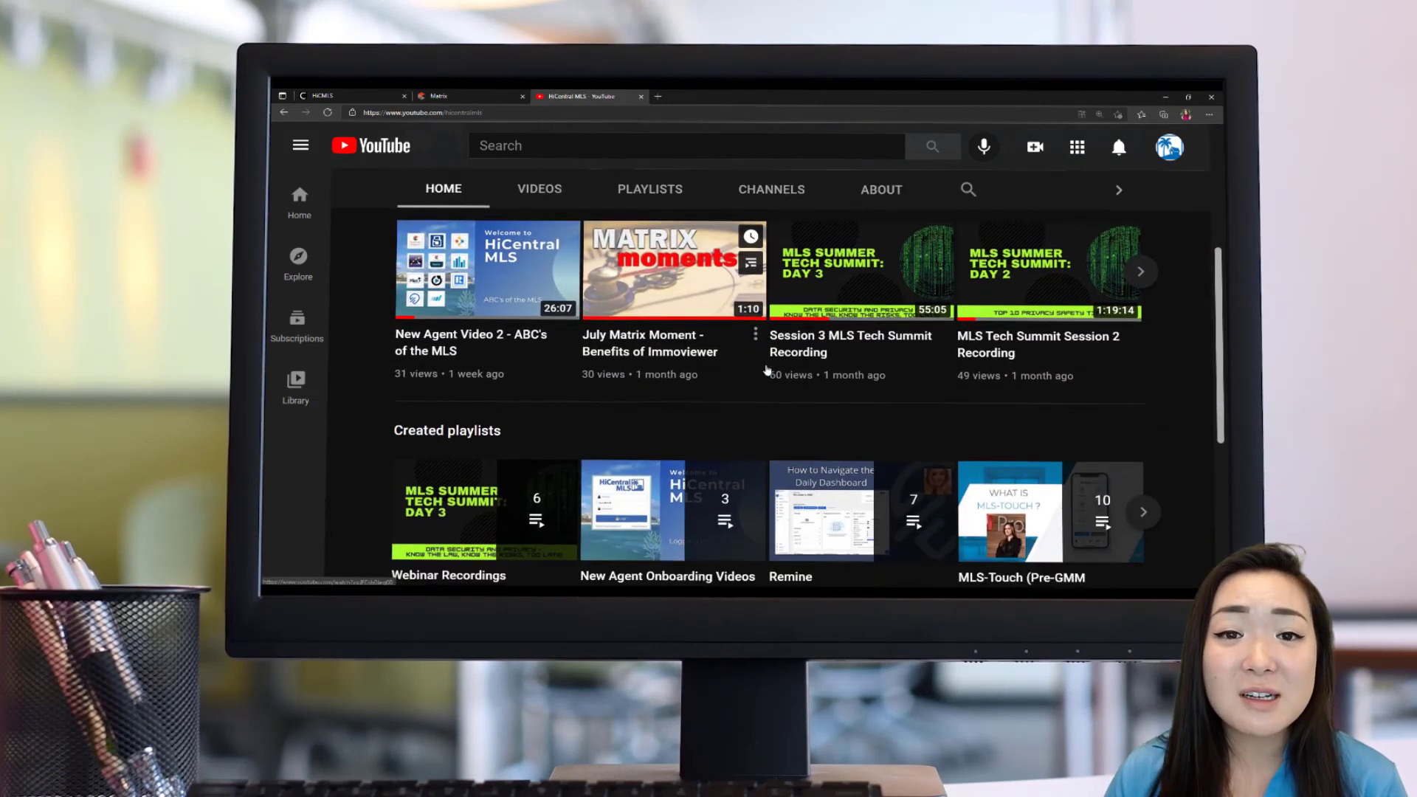
scroll(768, 370, "down", 5)
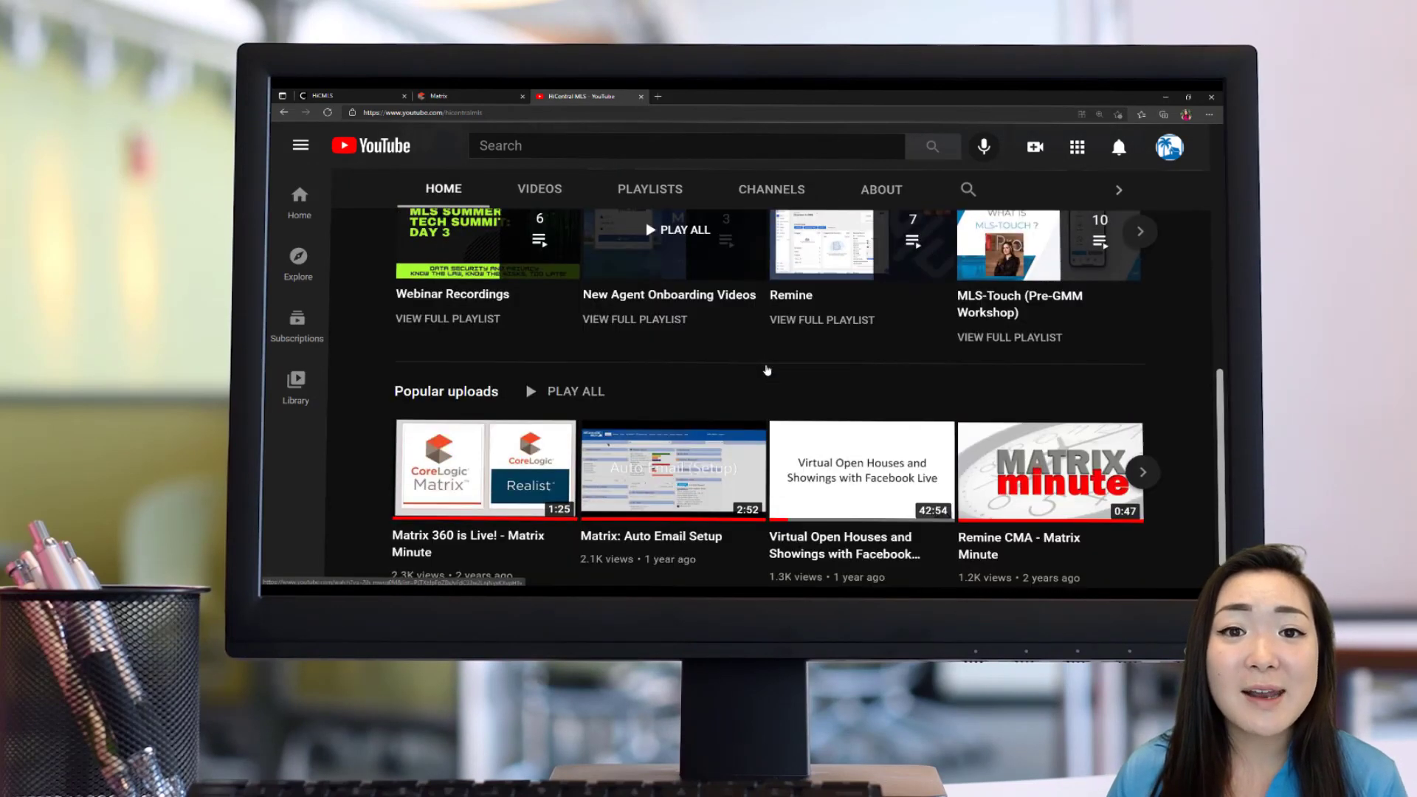